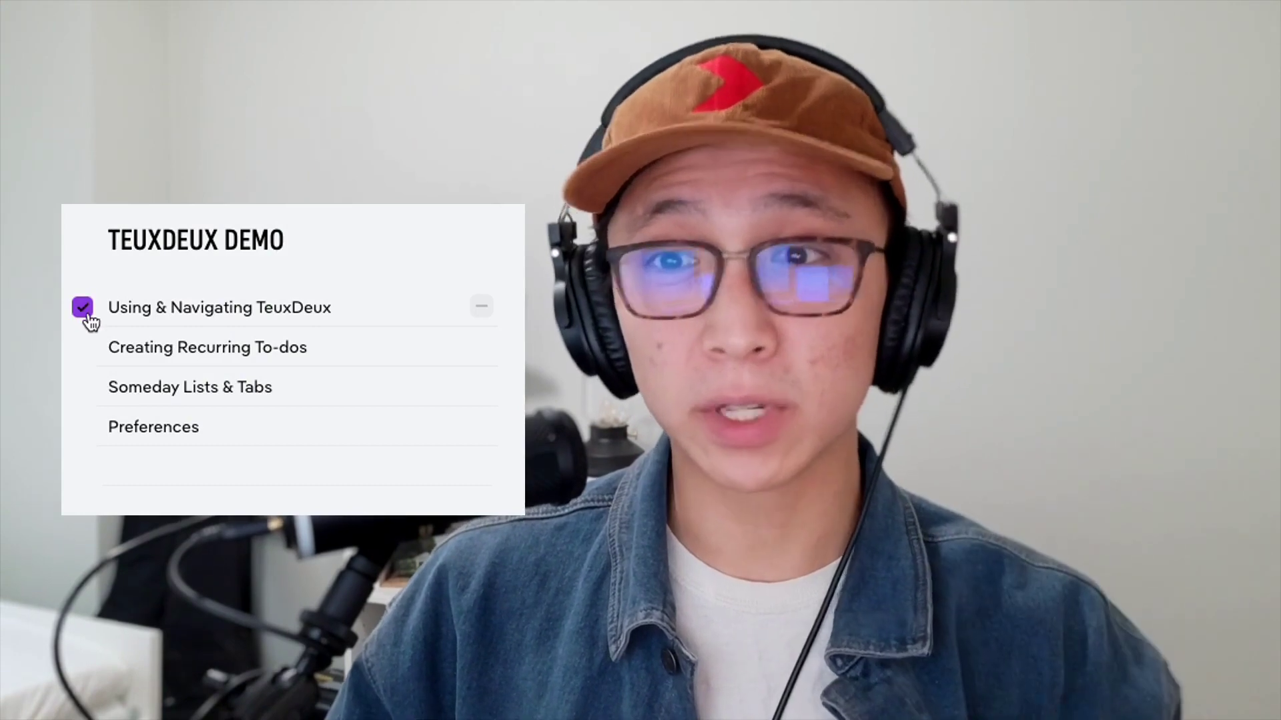
# Bring up the TeuxDeux planner for the Nov 8–12 week with the Someday lists below
pyautogui.moveTo(90, 357)
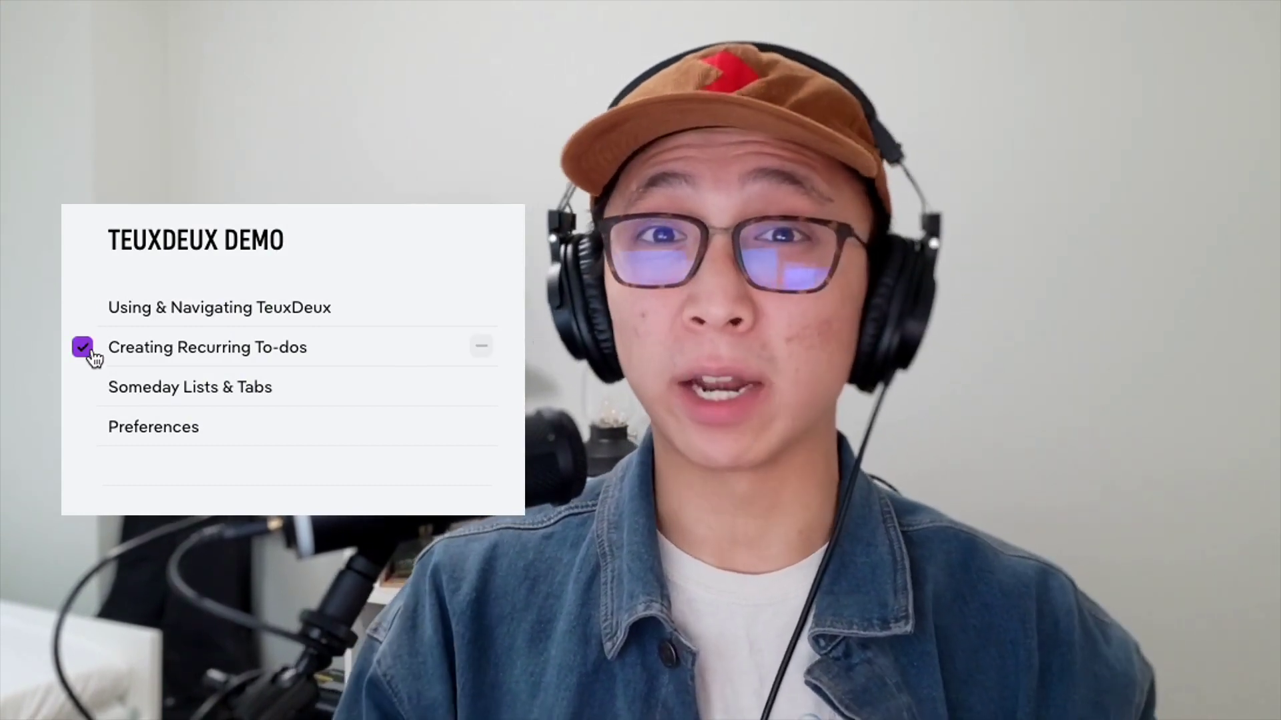
pyautogui.moveTo(92, 393)
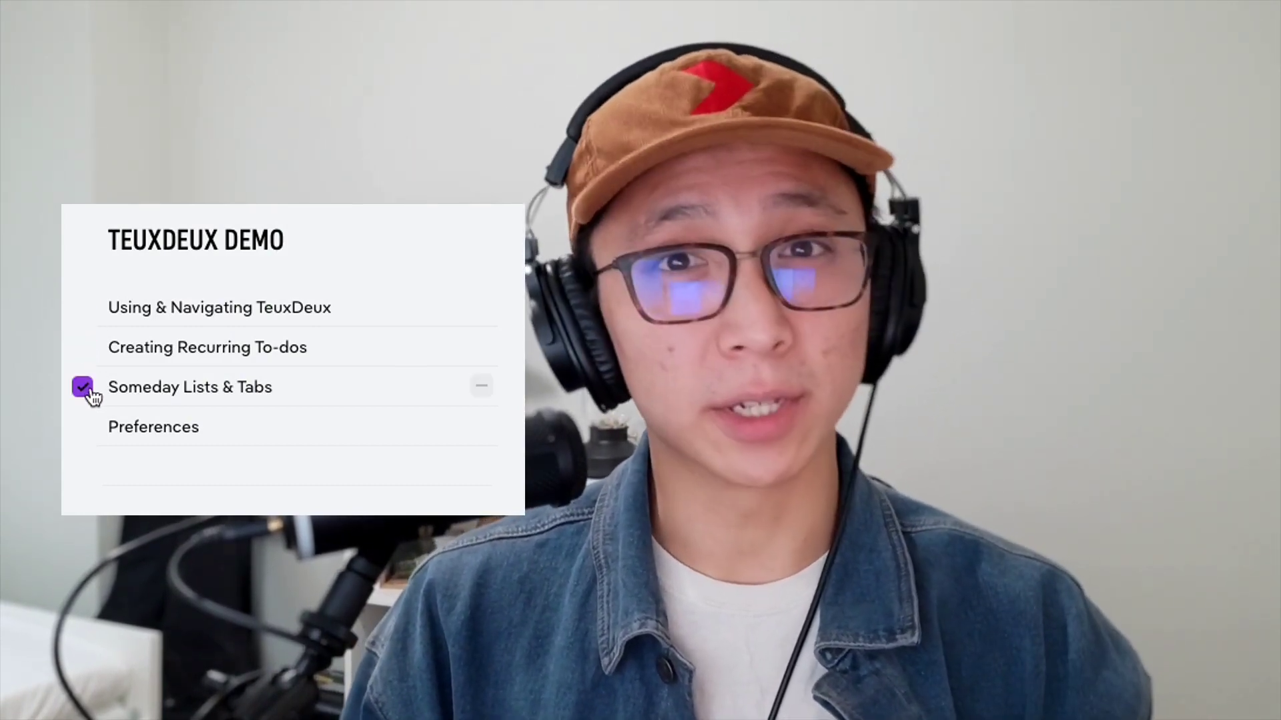
pyautogui.moveTo(91, 431)
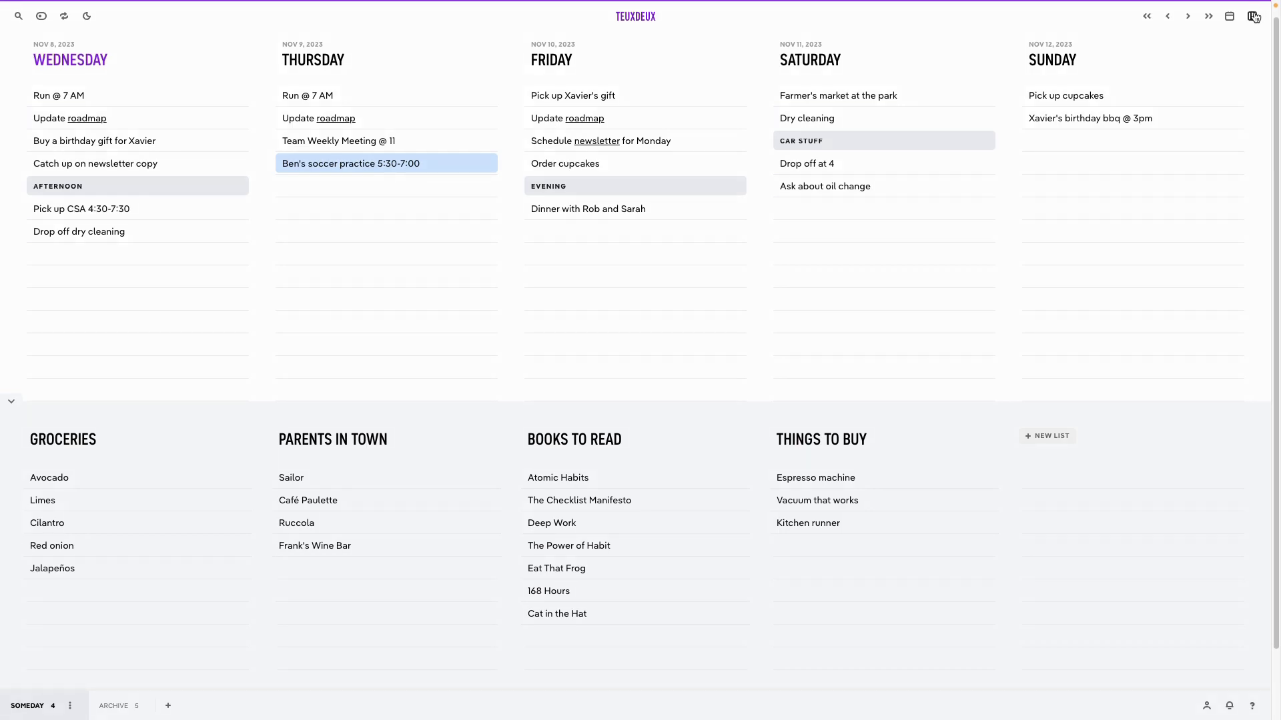
pyautogui.click(1253, 16)
pyautogui.click(1253, 17)
pyautogui.click(1188, 16)
pyautogui.click(1168, 17)
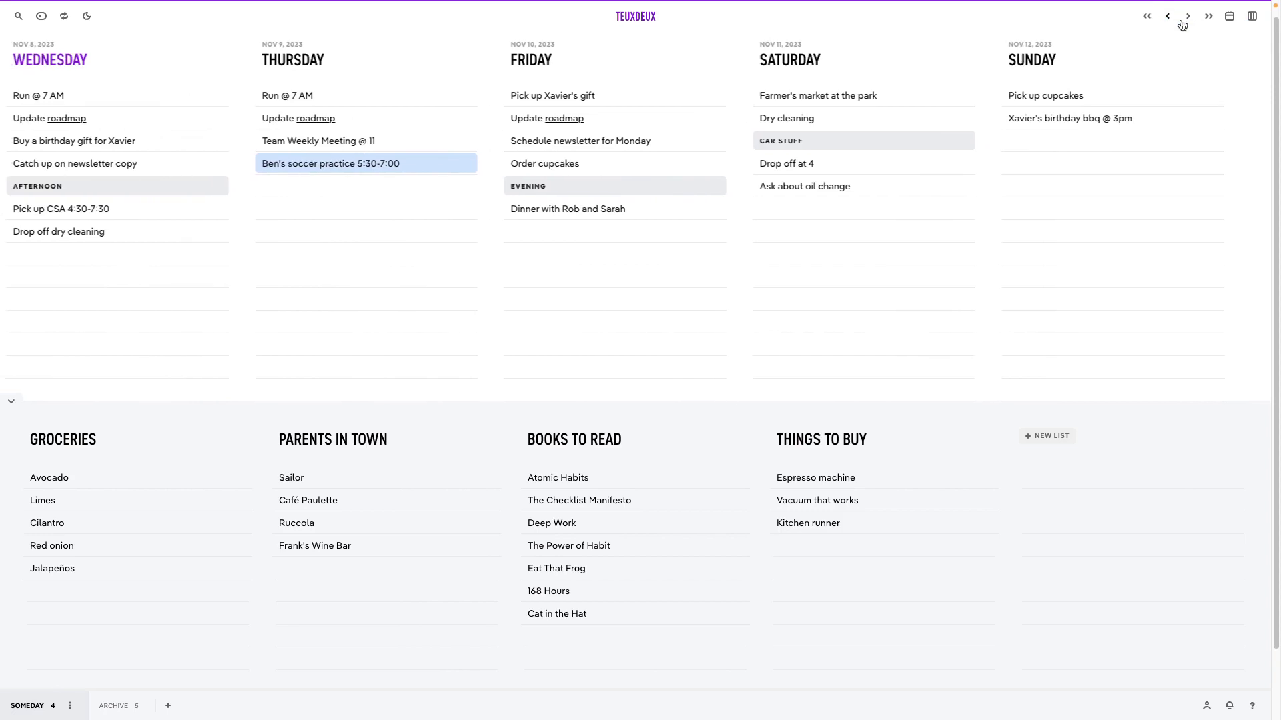
pyautogui.click(1258, 49)
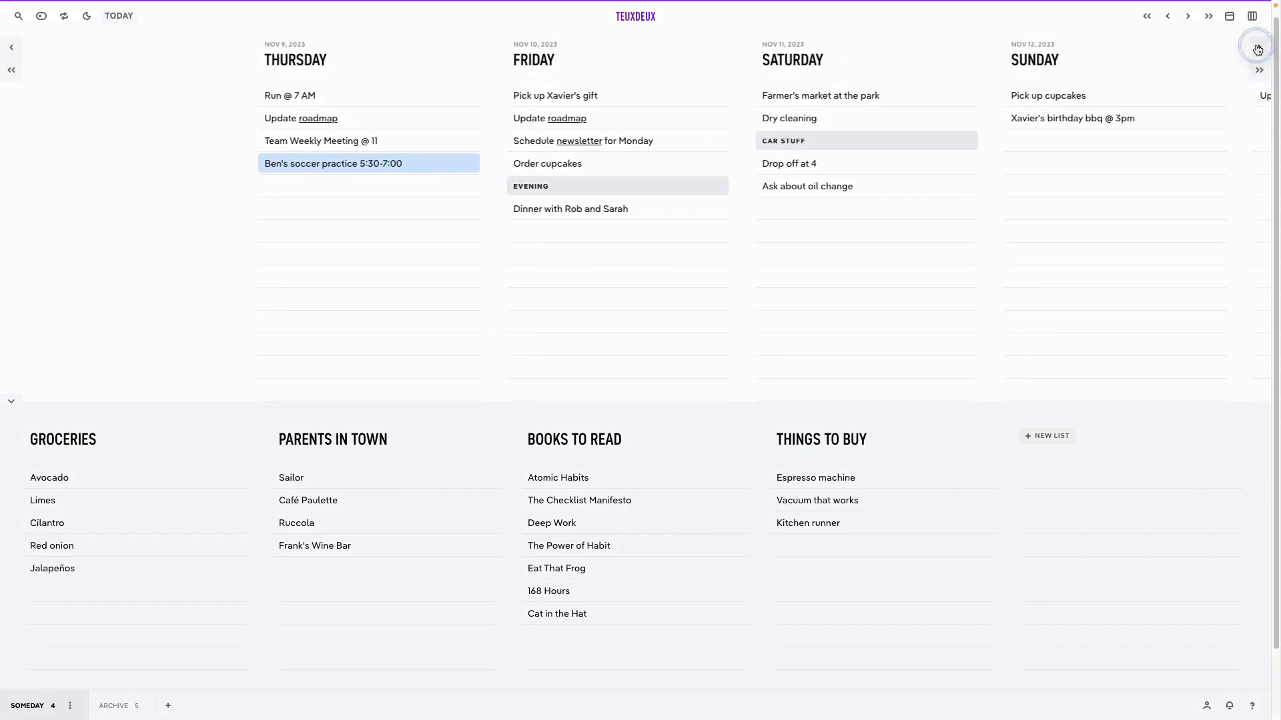
pyautogui.click(1260, 71)
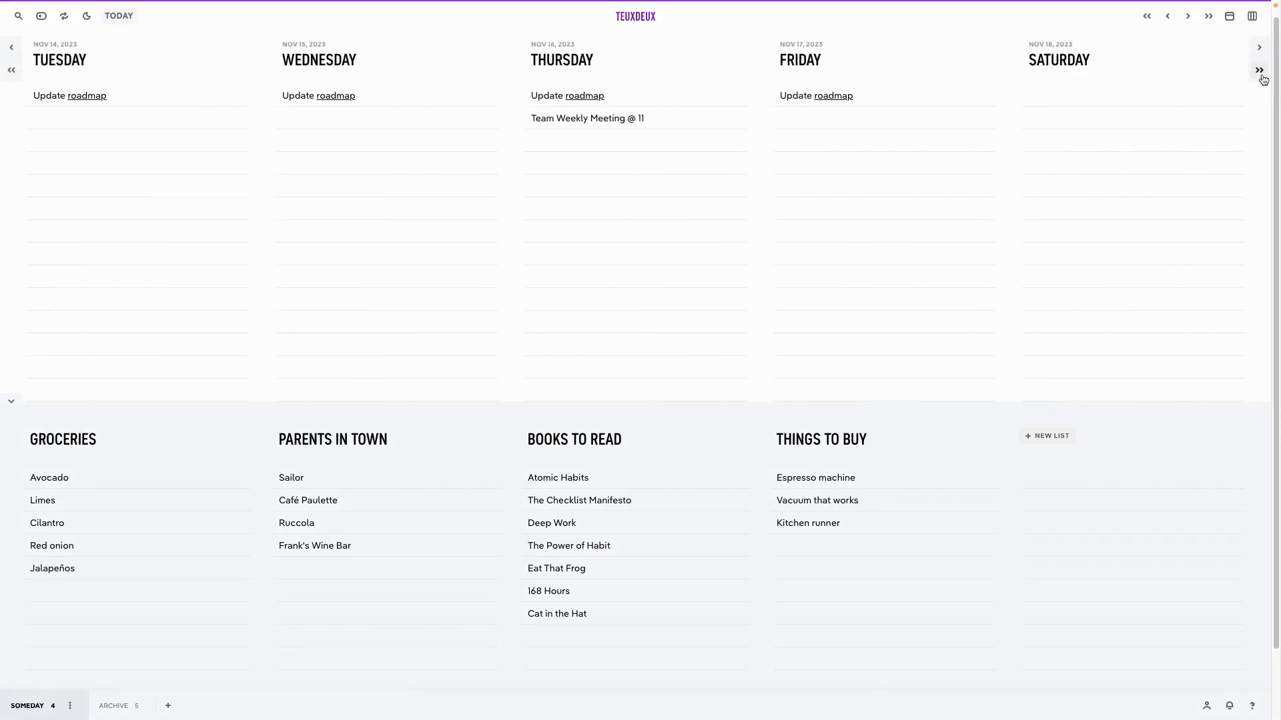
pyautogui.click(1229, 16)
pyautogui.click(1226, 19)
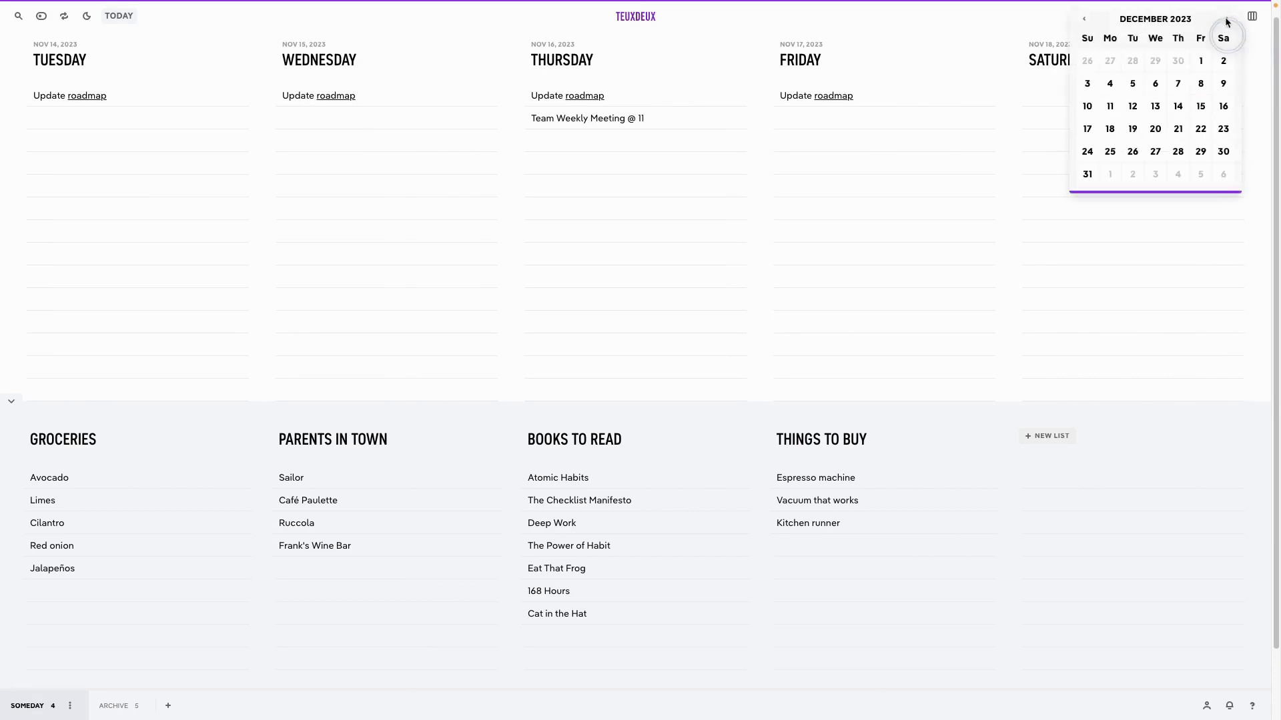
pyautogui.click(1217, 131)
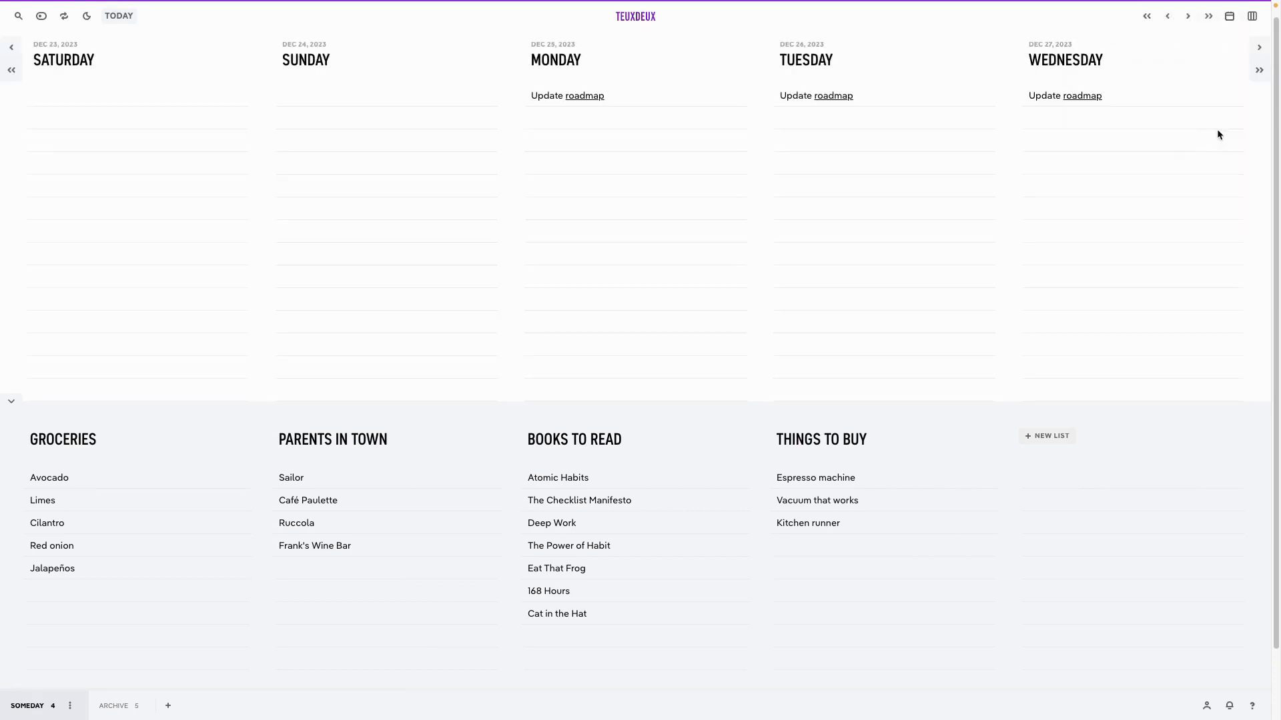
pyautogui.click(18, 18)
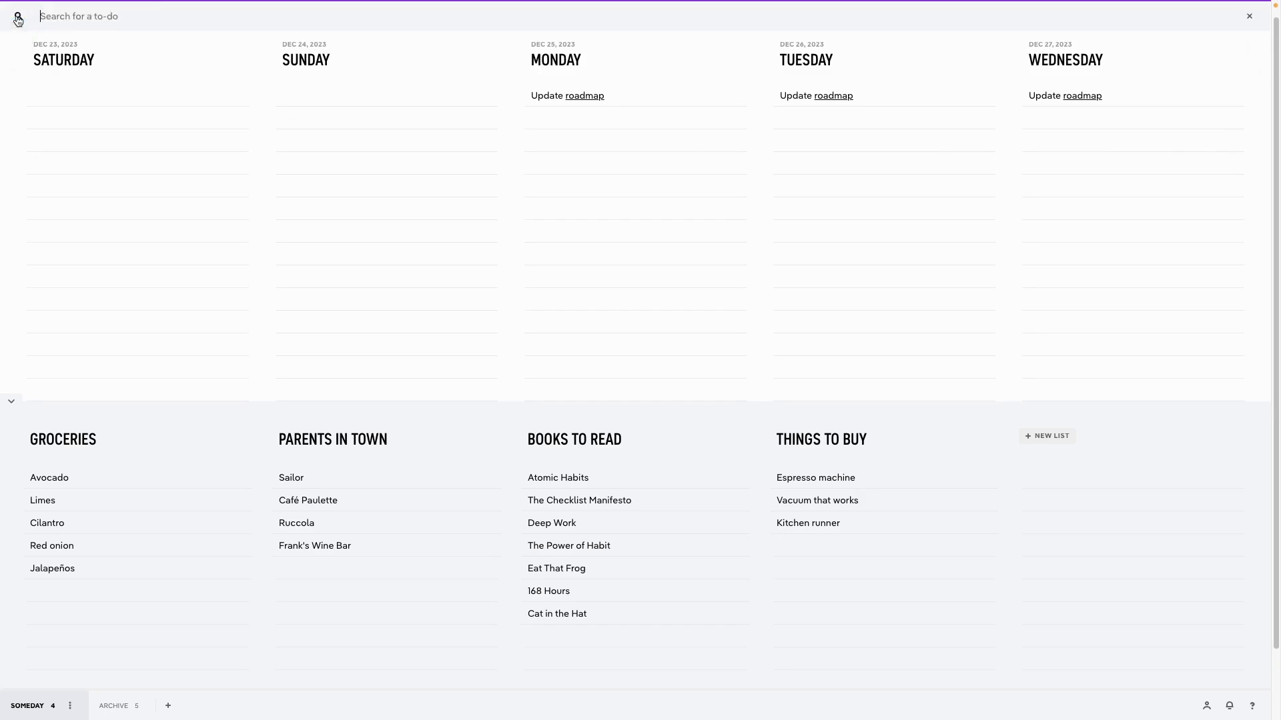
pyautogui.write('cupcakes')
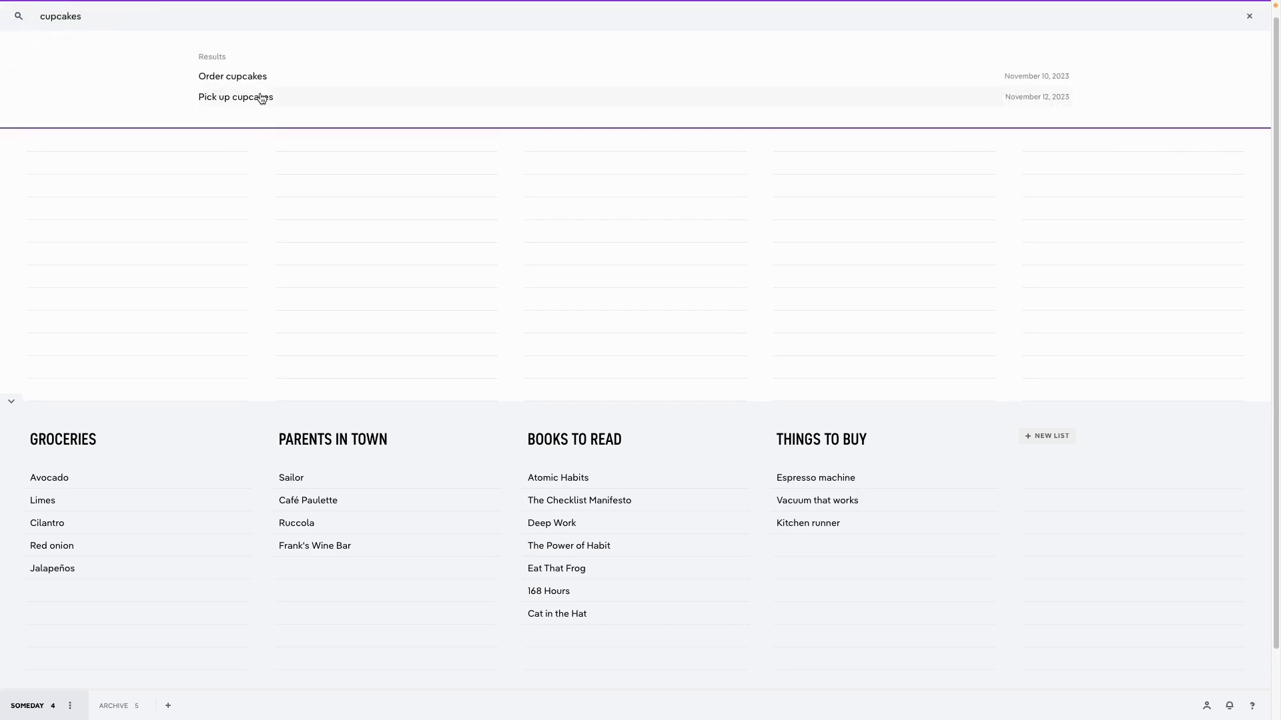
pyautogui.click(257, 80)
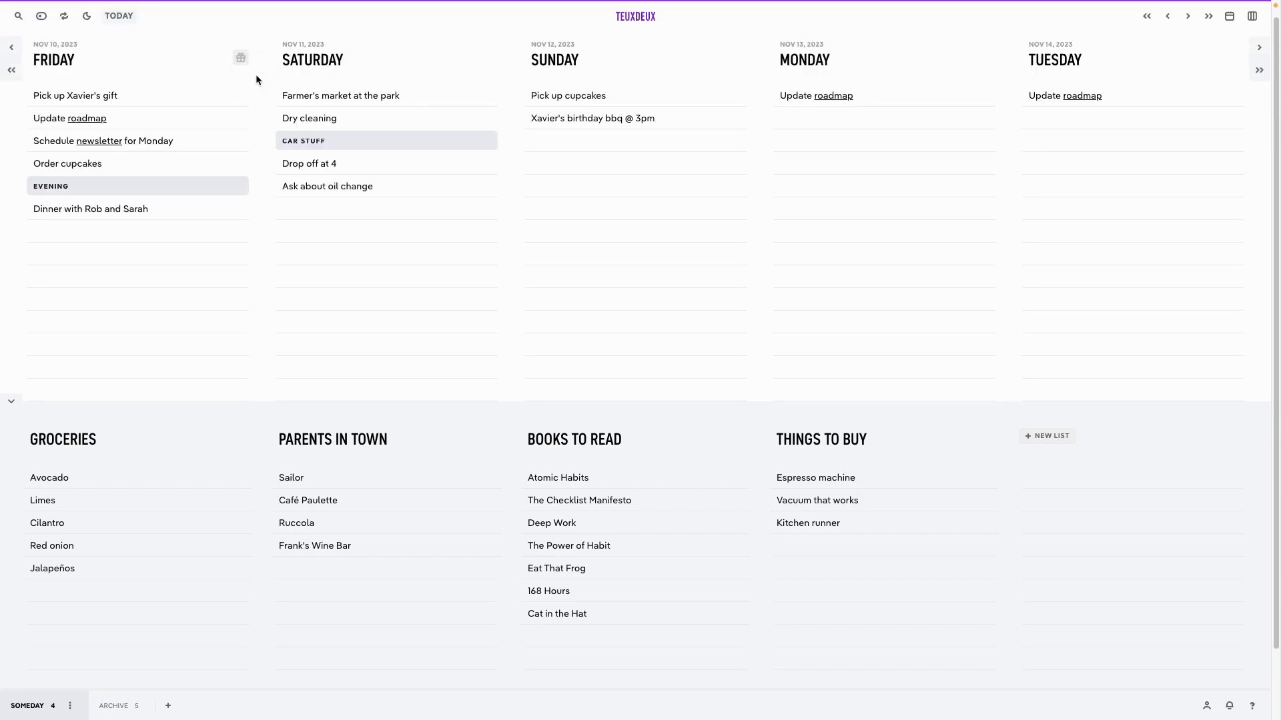
pyautogui.click(120, 17)
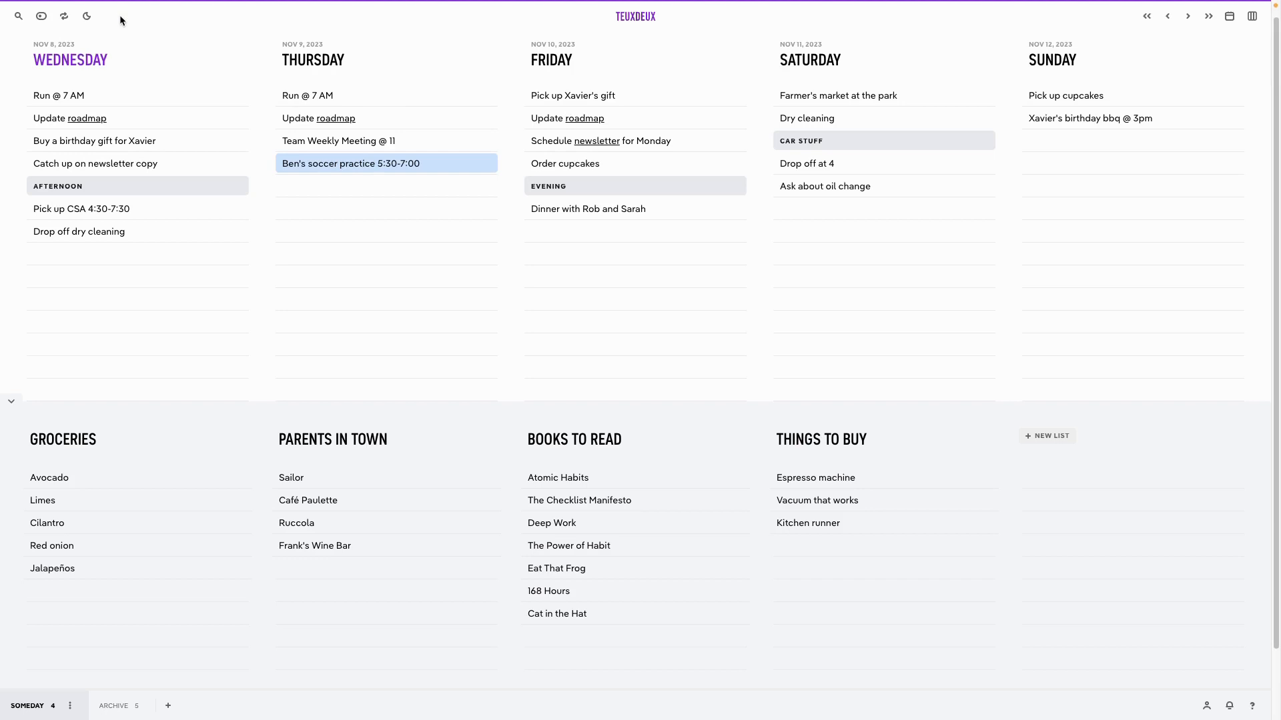
# Add 'buy new coffee mug' on Wednesday and move it into the Things To Buy list
pyautogui.click(104, 254)
pyautogui.write('buy new coffee mug')
pyautogui.press('Return')
pyautogui.moveTo(111, 256); pyautogui.dragTo(899, 553)
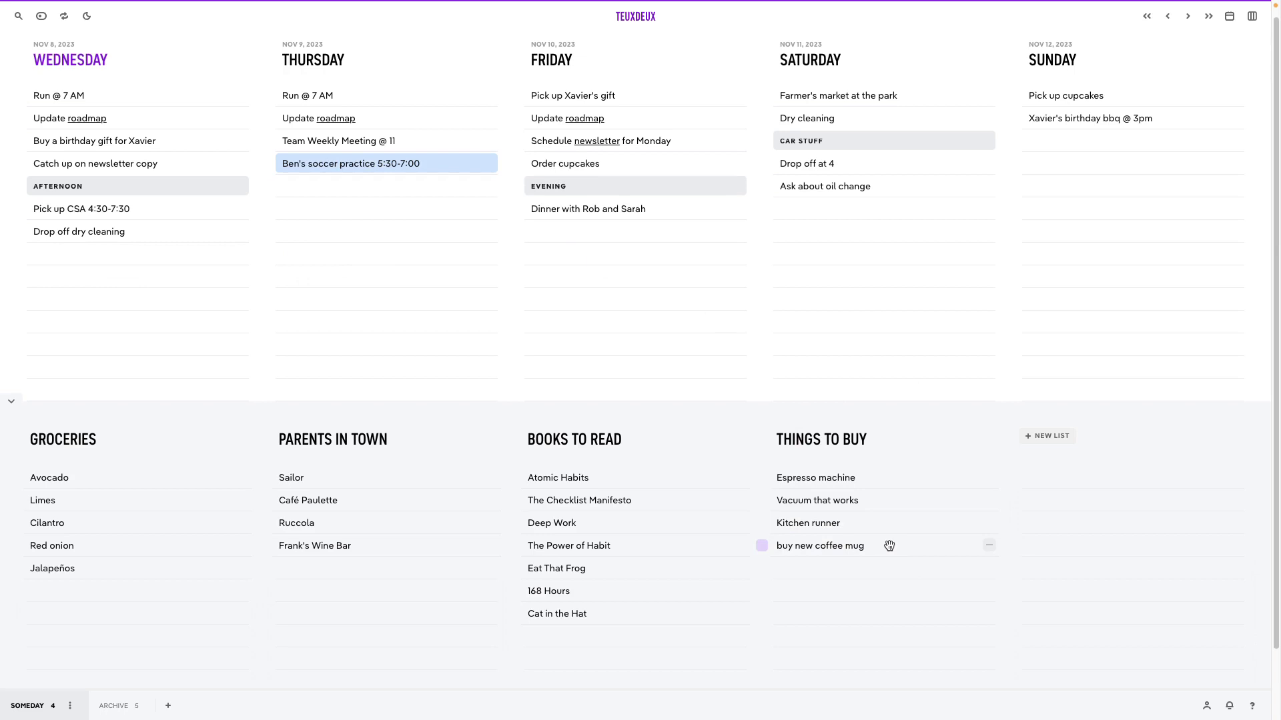
pyautogui.click(141, 231)
# Make Drop off dry cleaning bold with a yellow highlight
pyautogui.moveTo(152, 231); pyautogui.dragTo(35, 237)
pyautogui.click(38, 255)
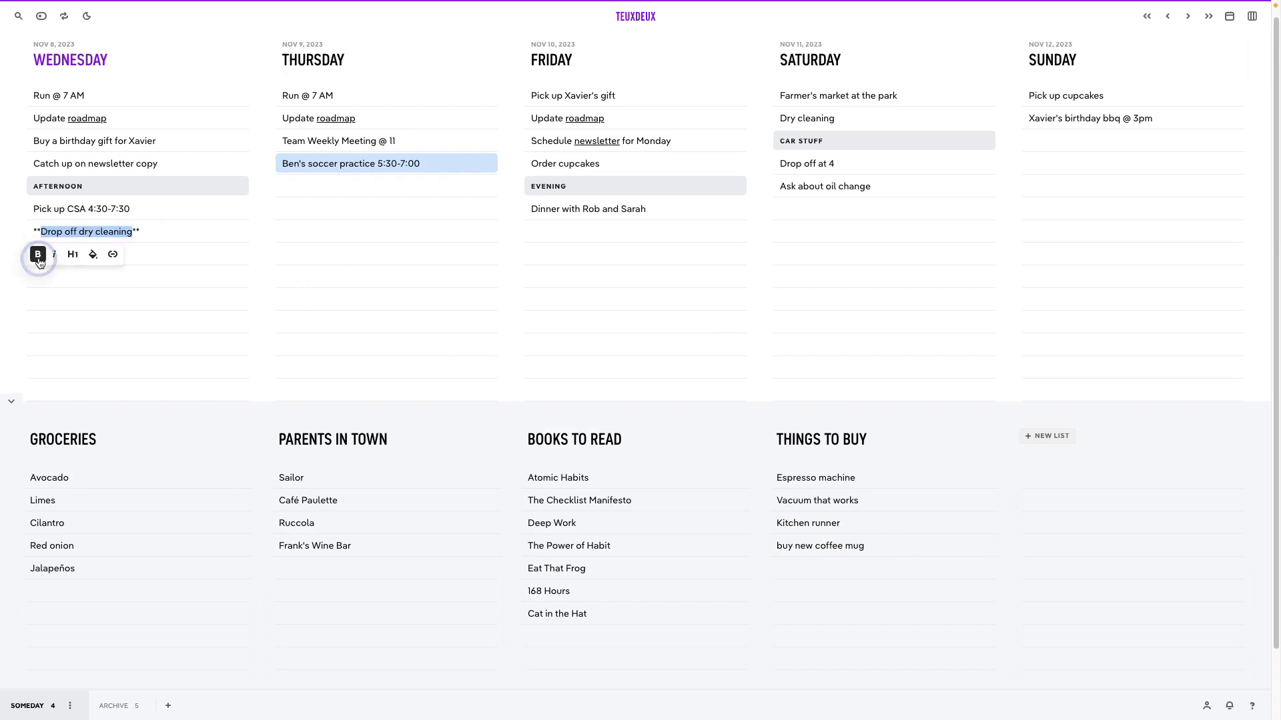
pyautogui.click(93, 256)
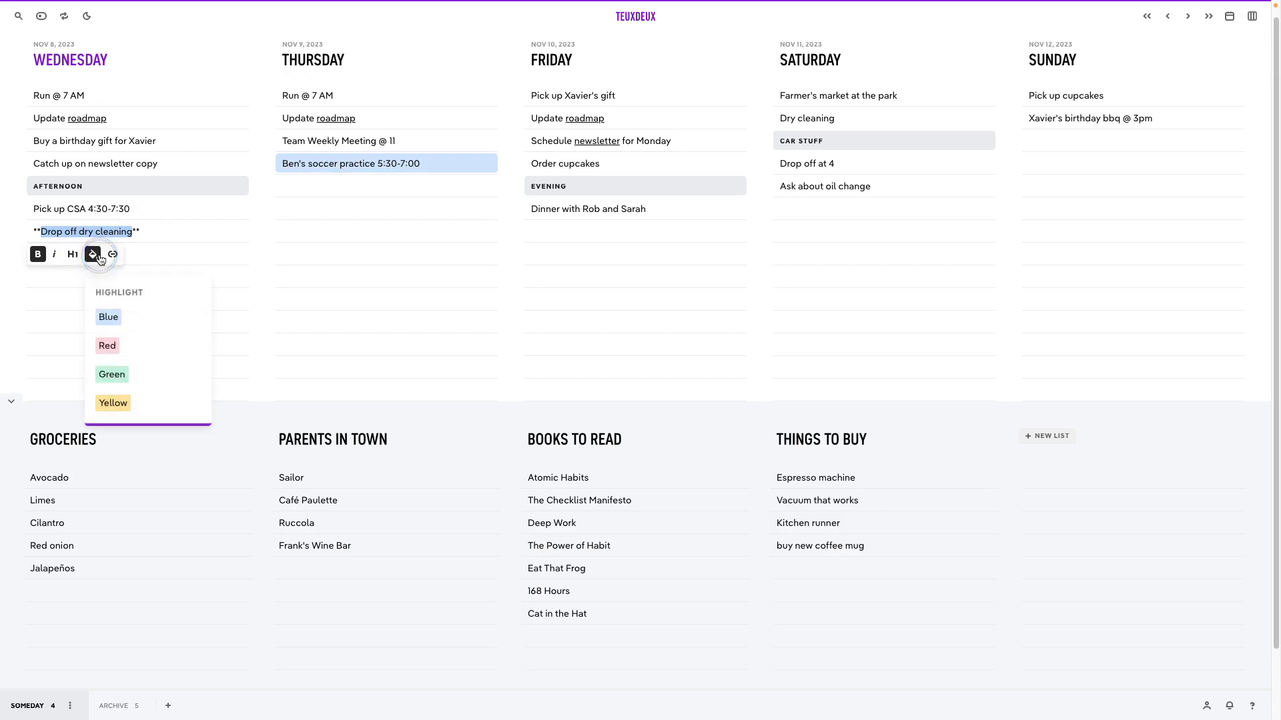
pyautogui.click(139, 410)
pyautogui.press('Escape')
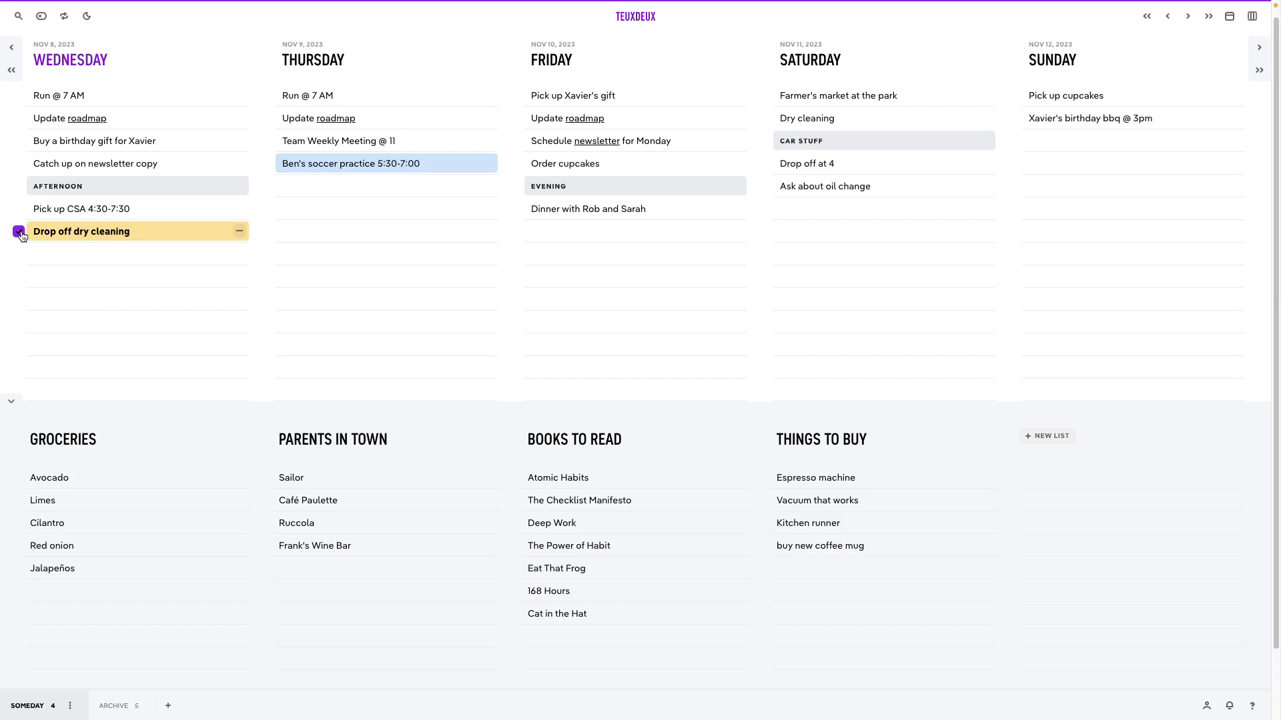
# Check off Drop off dry cleaning, delete it, then undo the deletion
pyautogui.click(19, 232)
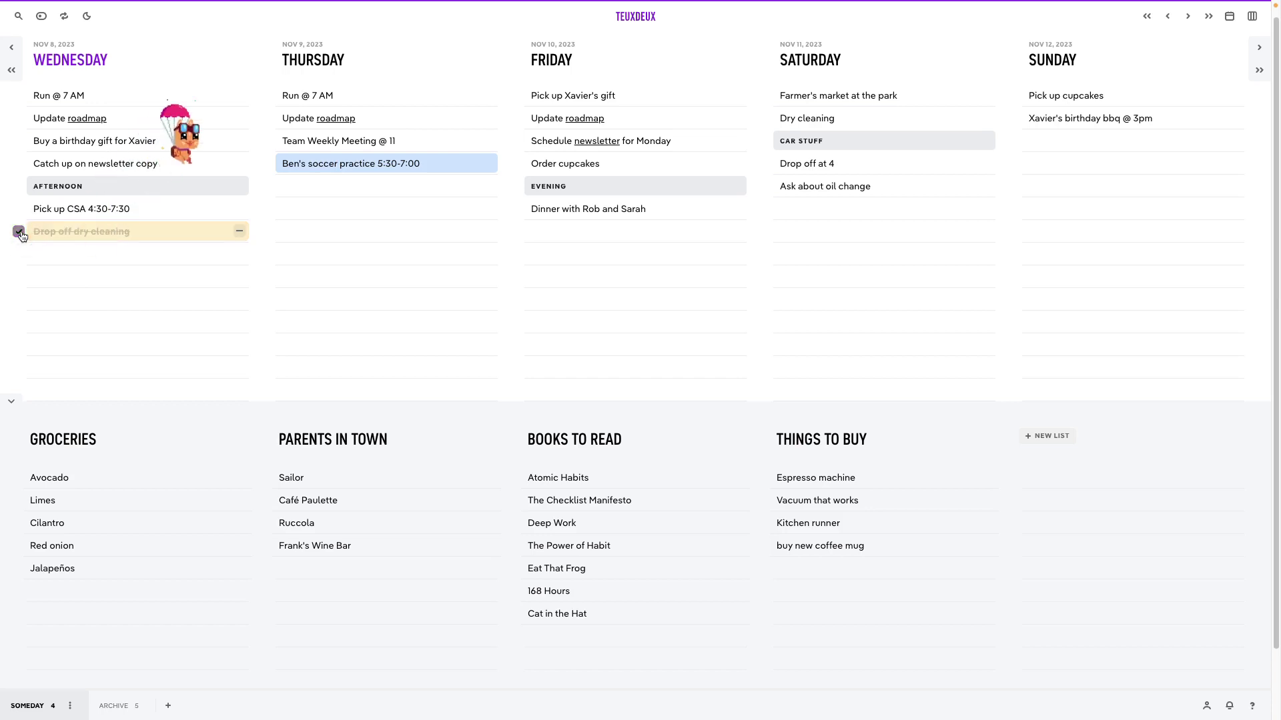
pyautogui.click(239, 231)
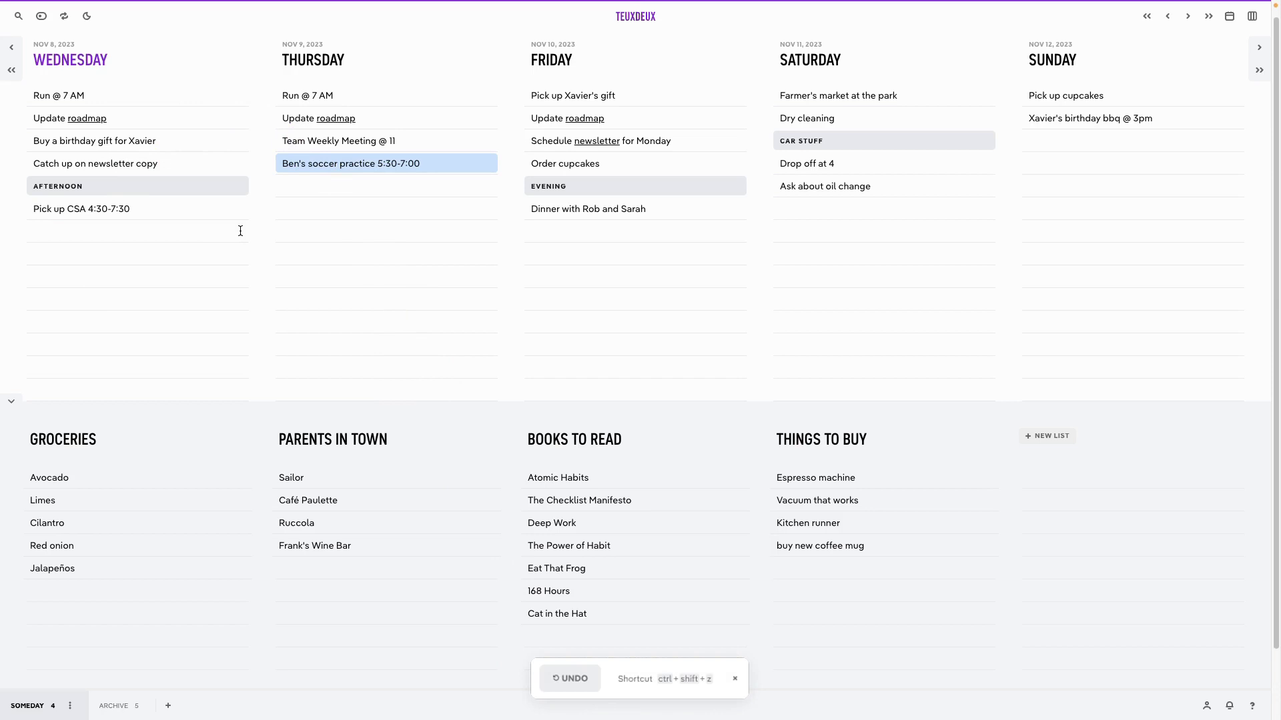
pyautogui.hotkey('ctrl', 'shift', 'z')
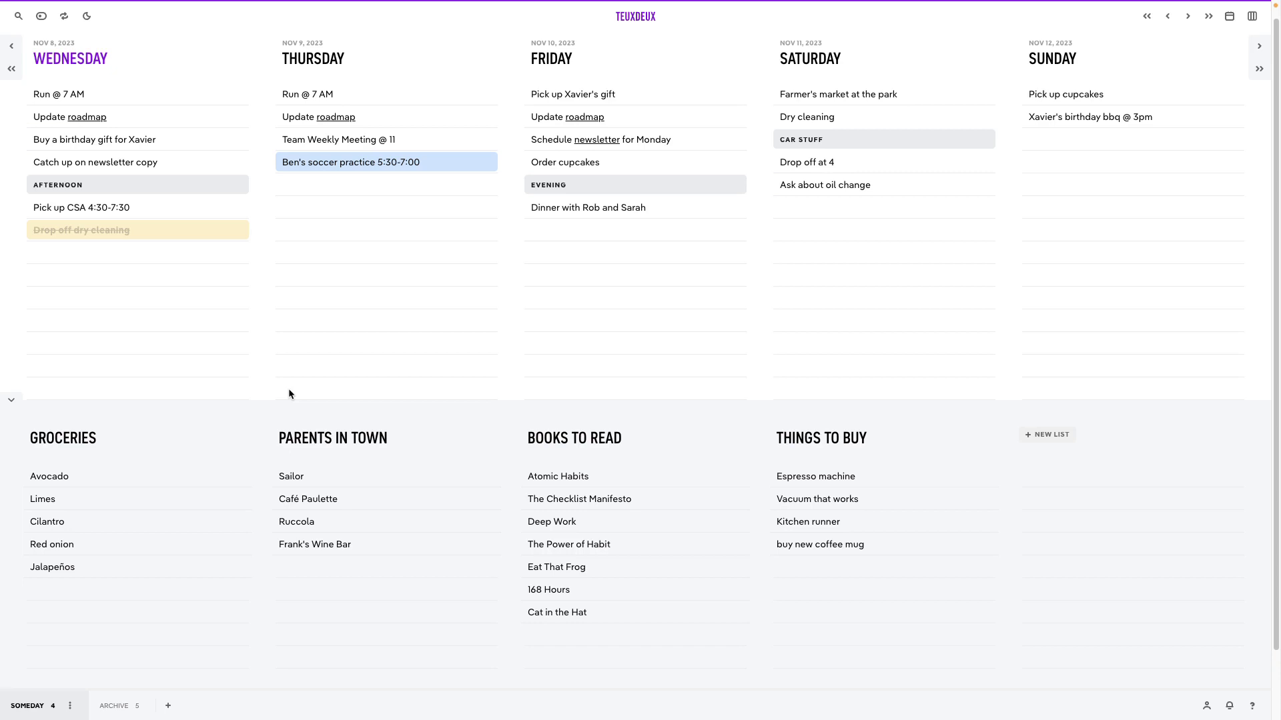
# Rename GROCERIES to GROCERIES THIS WEEK and add a new MOVIES TO WATCH someday list
pyautogui.click(160, 435)
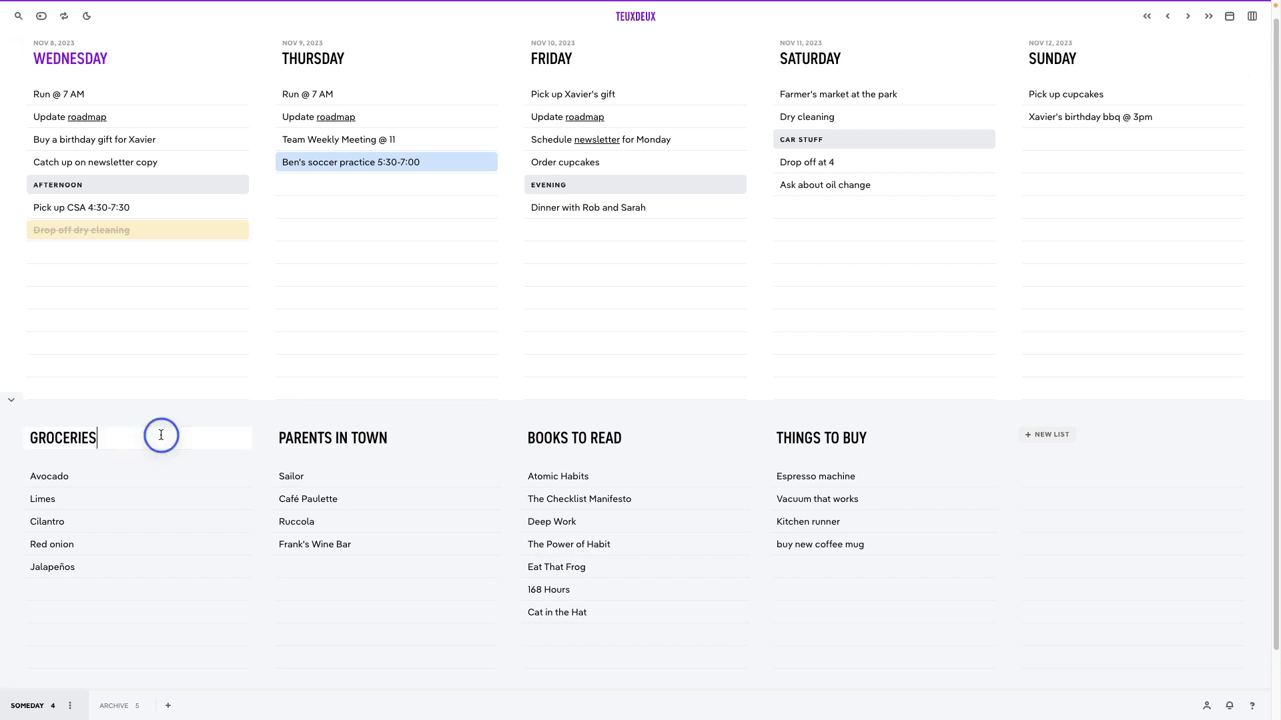
pyautogui.write('THIS WEEK')
pyautogui.press('Return')
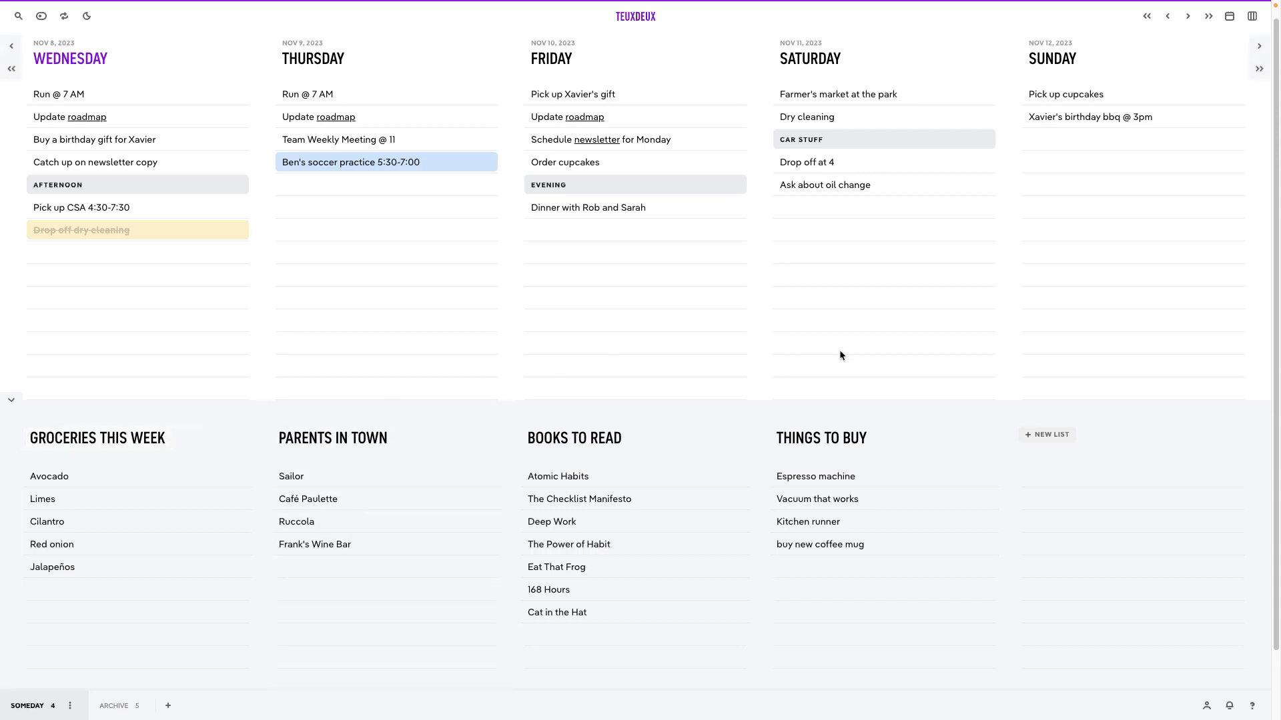
pyautogui.click(1060, 437)
pyautogui.write('MOVIES TO')
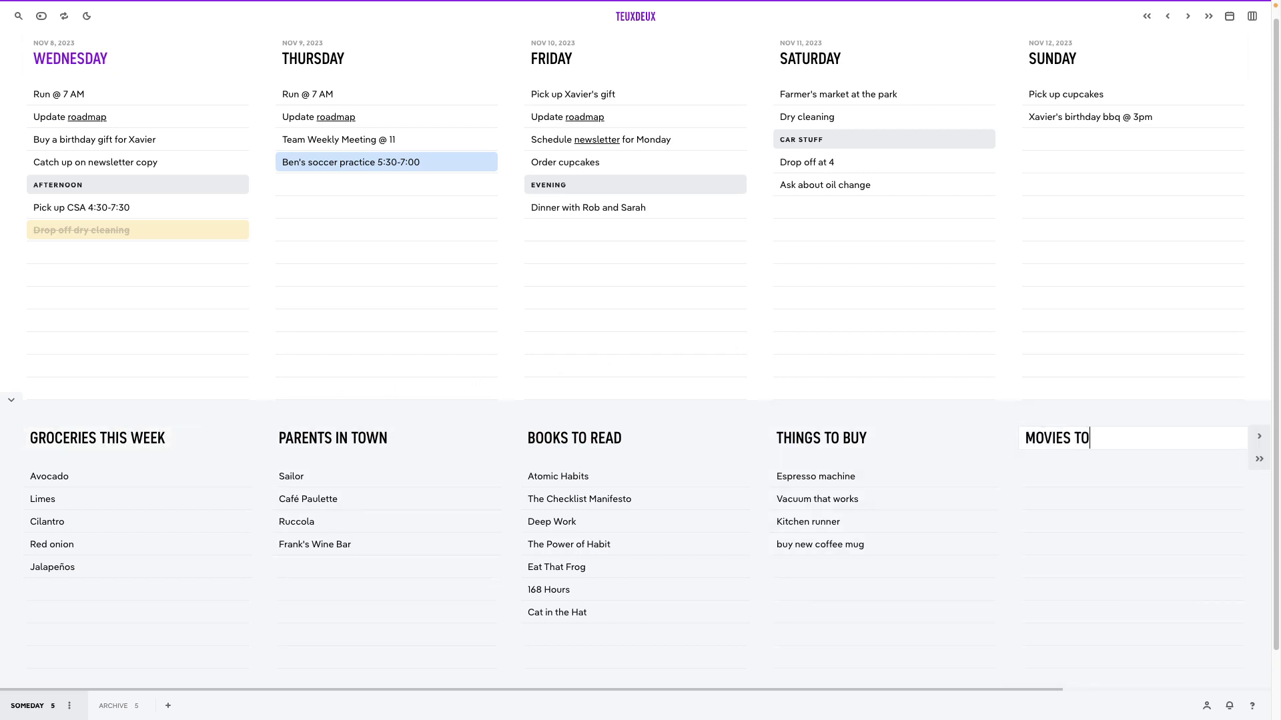
pyautogui.write(' WATCH')
pyautogui.press('Return')
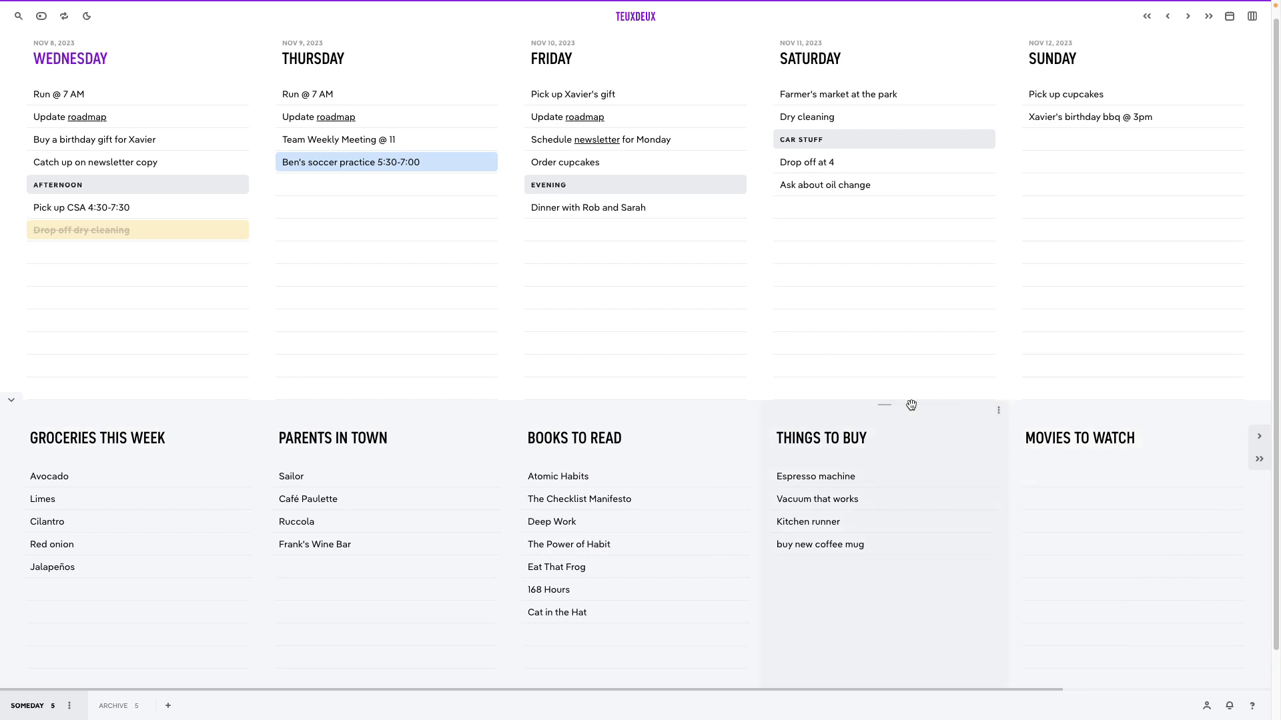
# Move Things To Buy further left, show its Move to tabs, then collapse the lists panel
pyautogui.moveTo(912, 404); pyautogui.dragTo(435, 409)
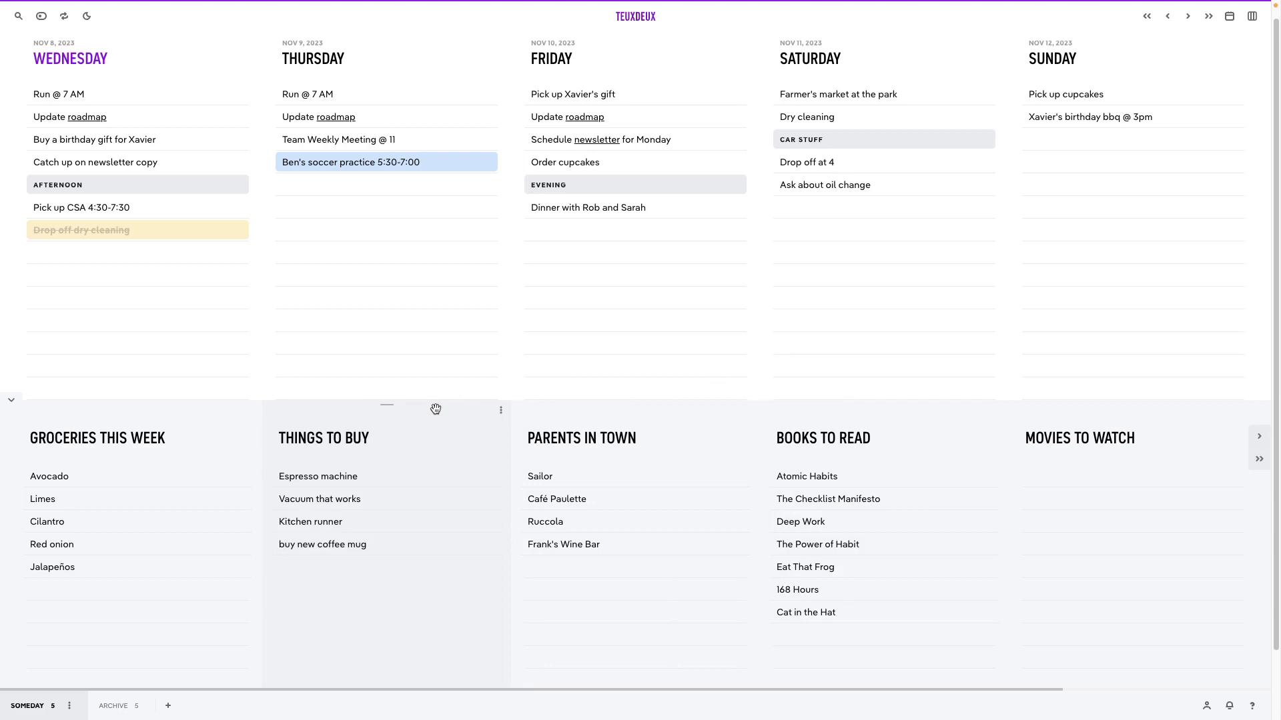
pyautogui.click(501, 412)
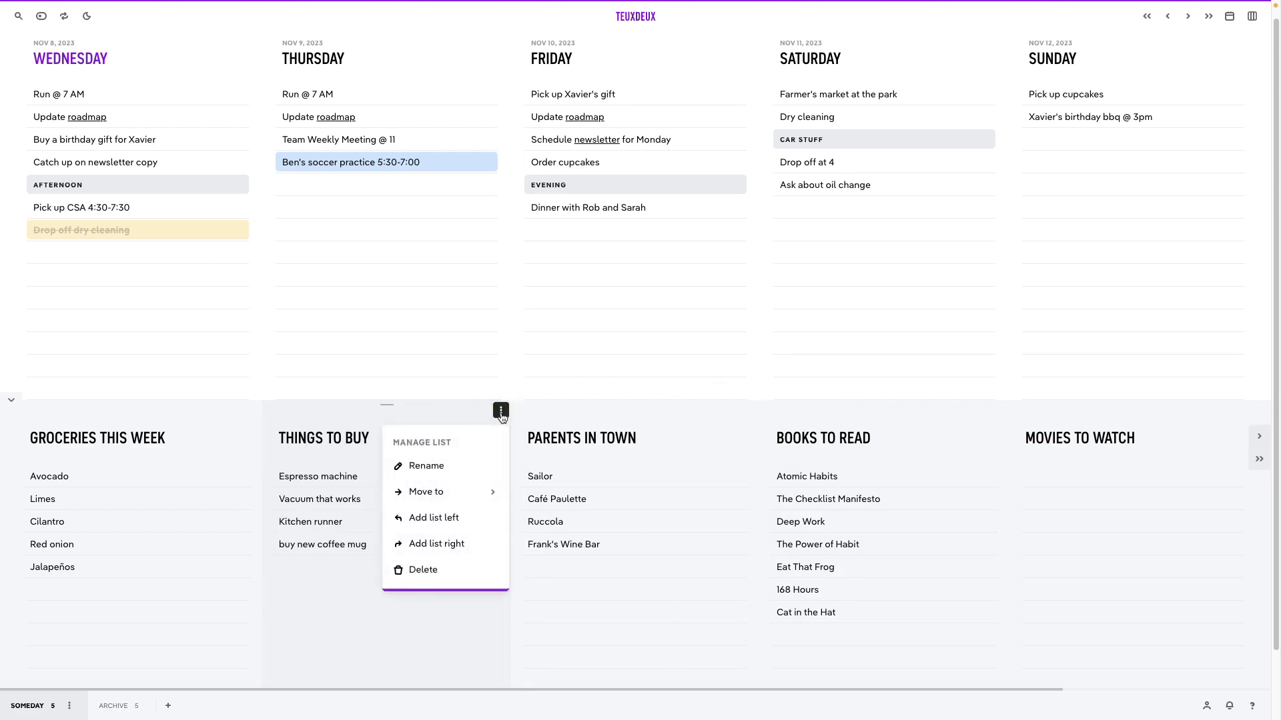
pyautogui.click(478, 490)
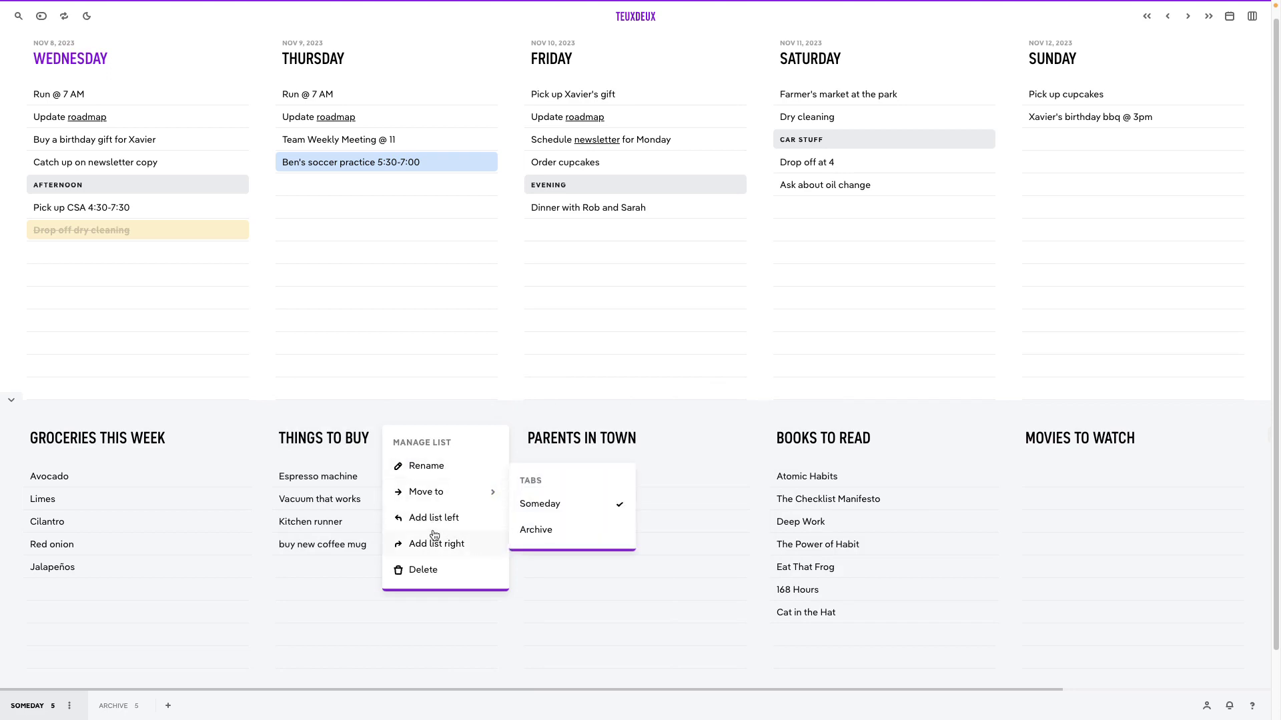
pyautogui.click(12, 401)
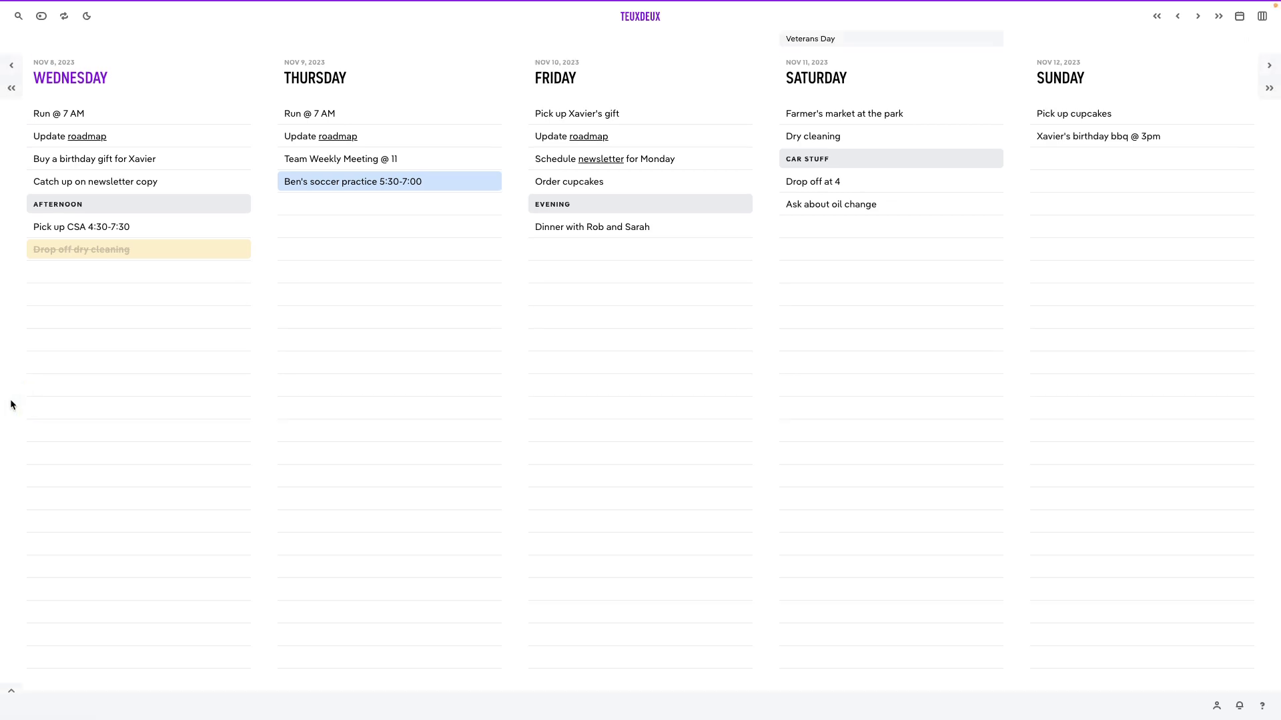
# Reposition the Archive tab and create a new tab named Work
pyautogui.click(12, 691)
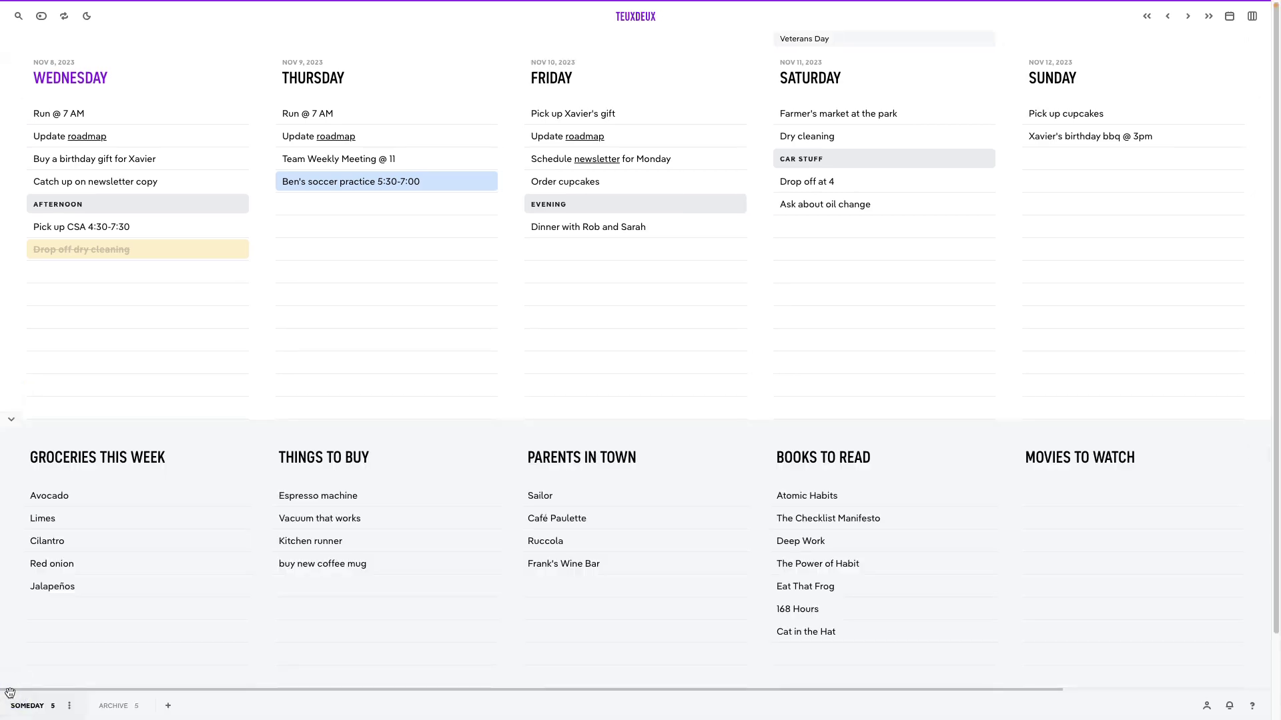
pyautogui.click(121, 707)
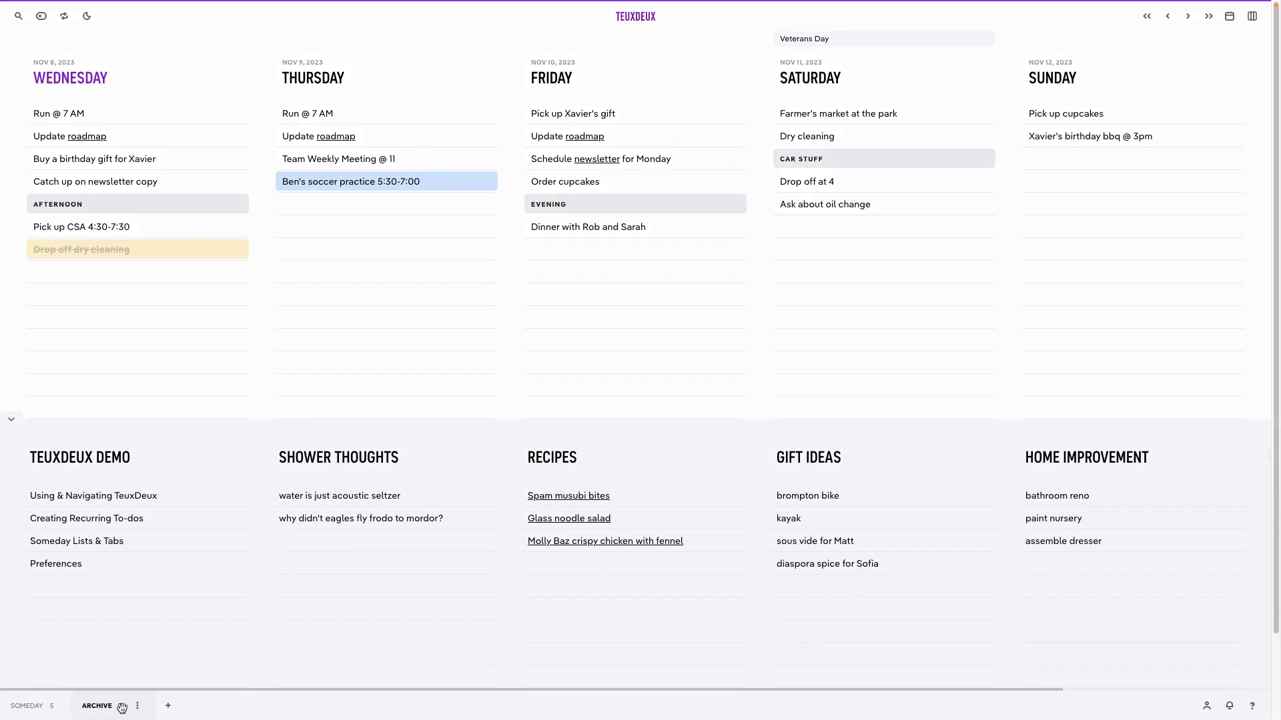
pyautogui.moveTo(122, 707); pyautogui.dragTo(48, 705)
pyautogui.click(169, 707)
pyautogui.write('Work')
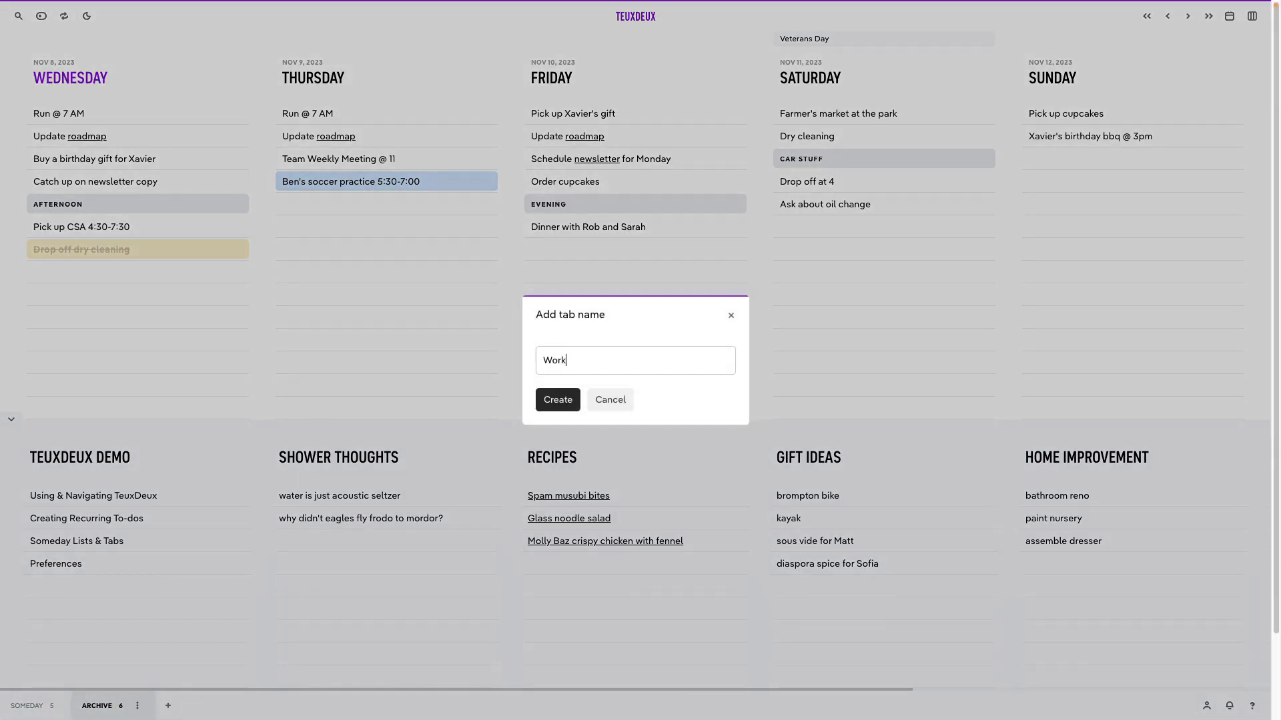
pyautogui.press('Return')
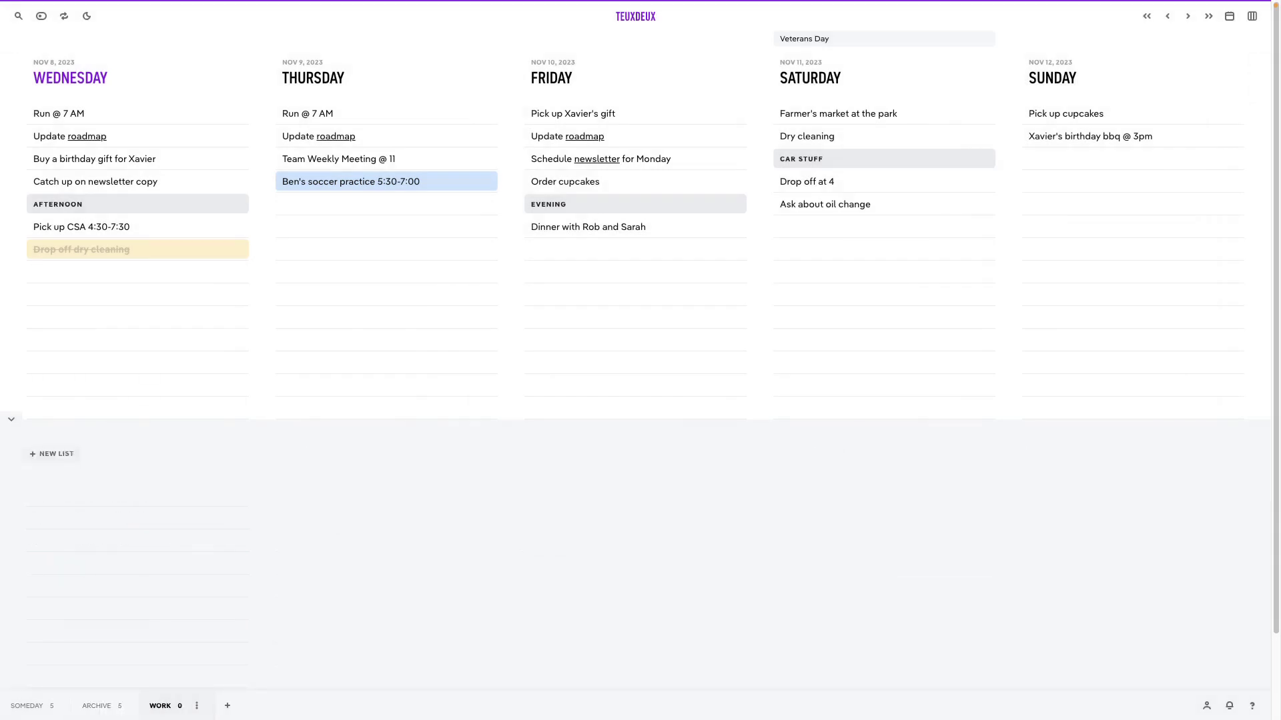
# Move the TeuxDeux Demo list from Archive into the Work tab
pyautogui.click(101, 707)
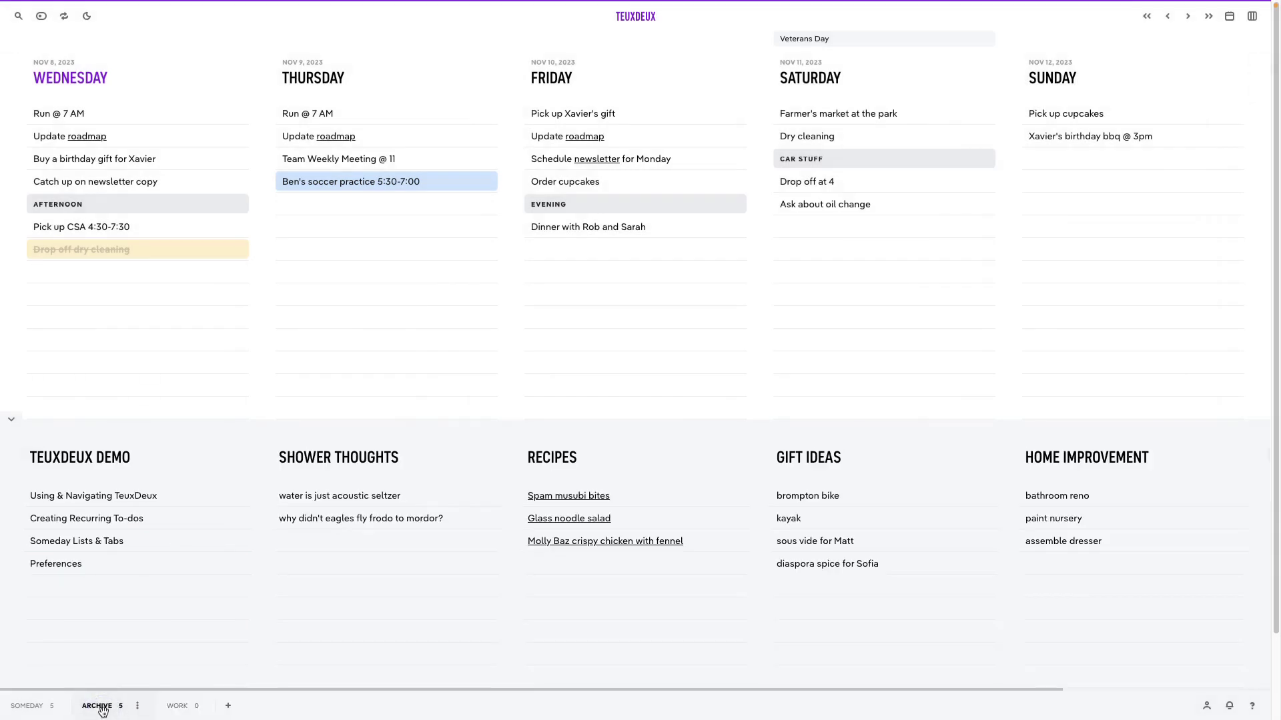
pyautogui.click(253, 432)
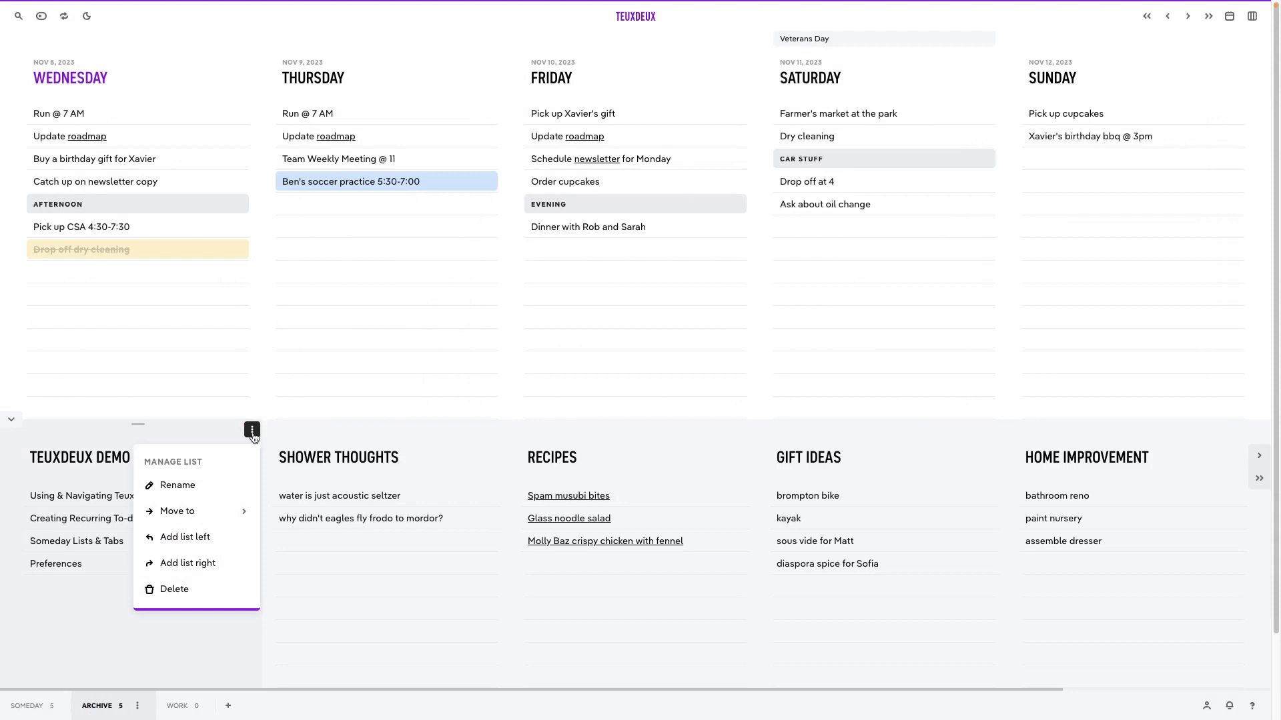
pyautogui.click(212, 511)
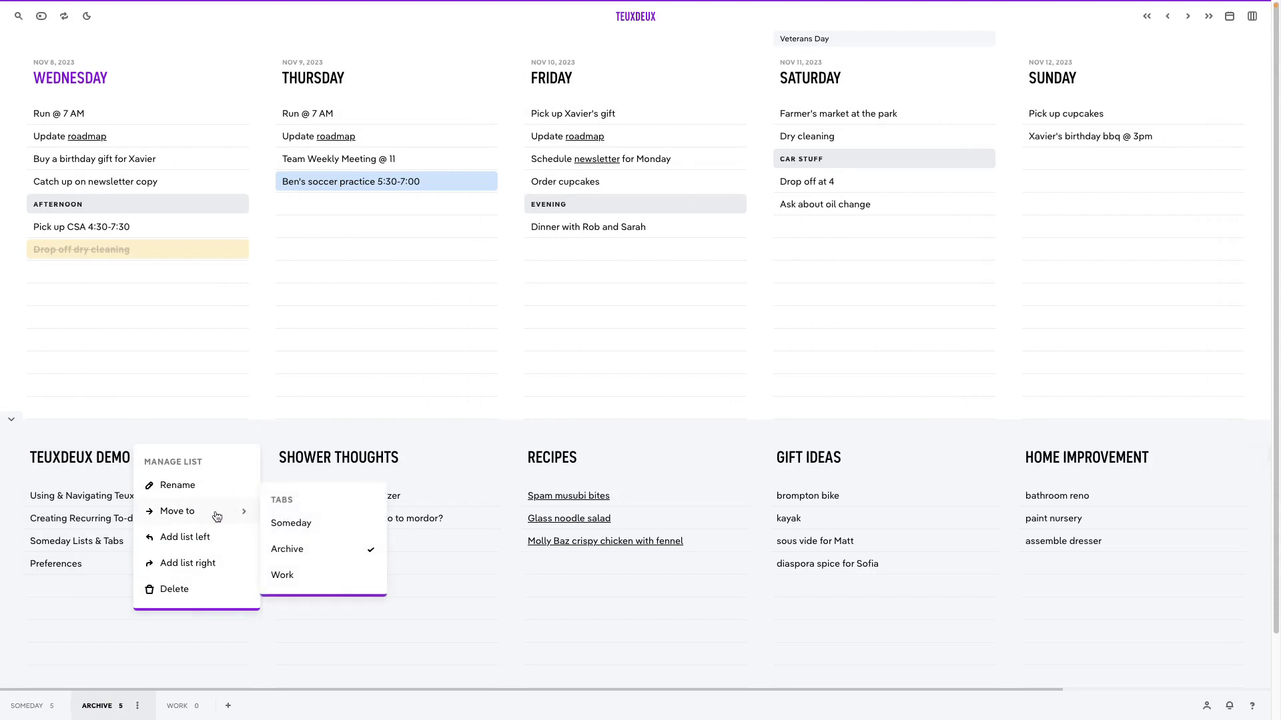
pyautogui.click(279, 575)
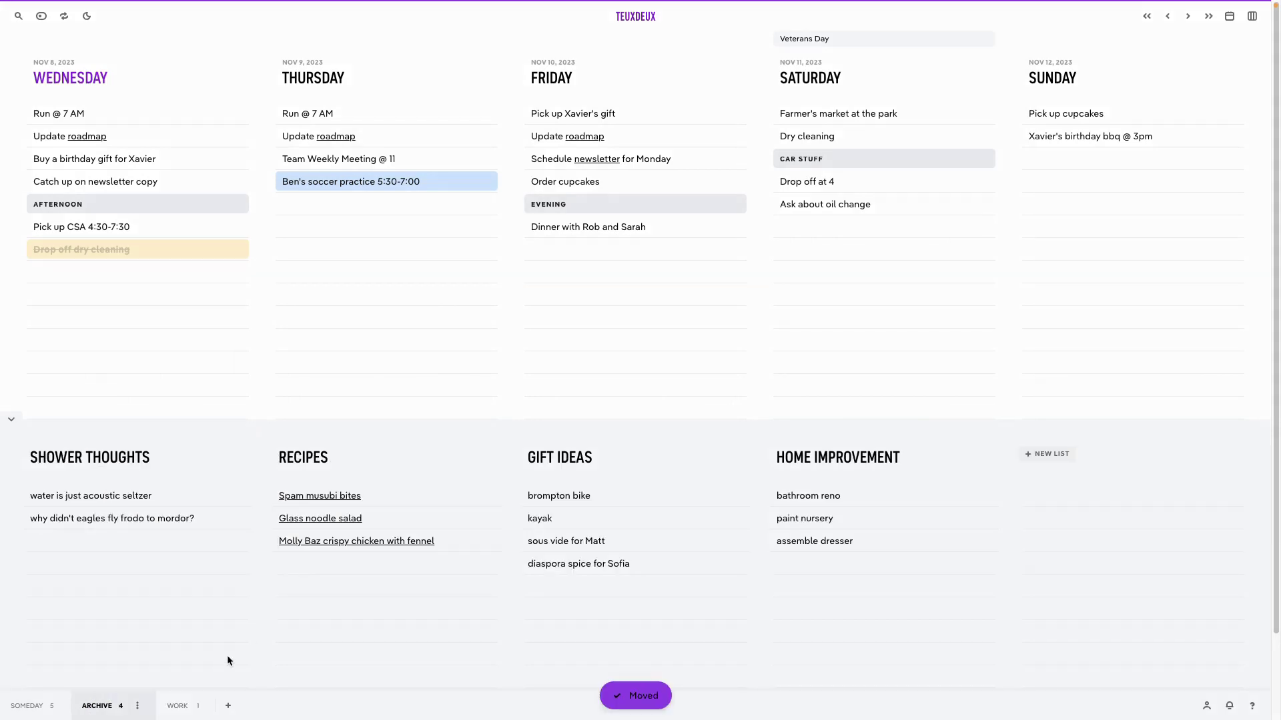
# Check the Work tab, then open and close Someday's Manage lists overview
pyautogui.click(188, 704)
pyautogui.click(21, 709)
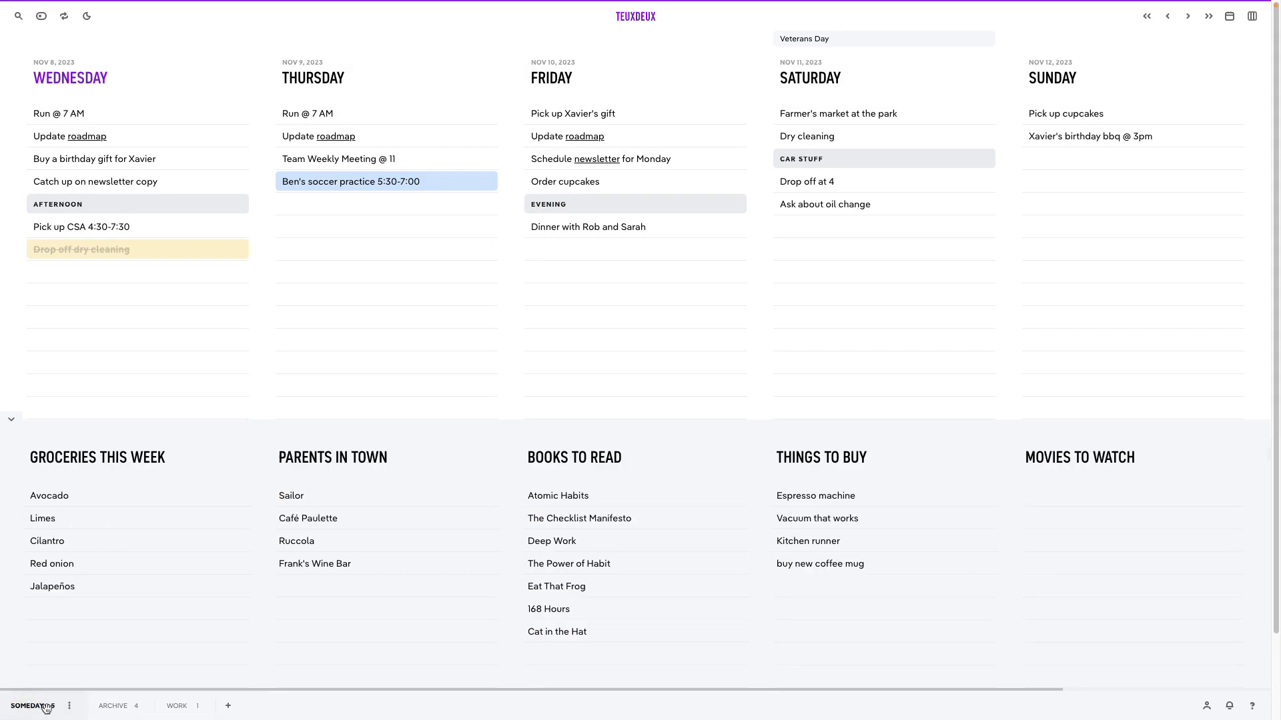
pyautogui.click(69, 706)
pyautogui.click(132, 614)
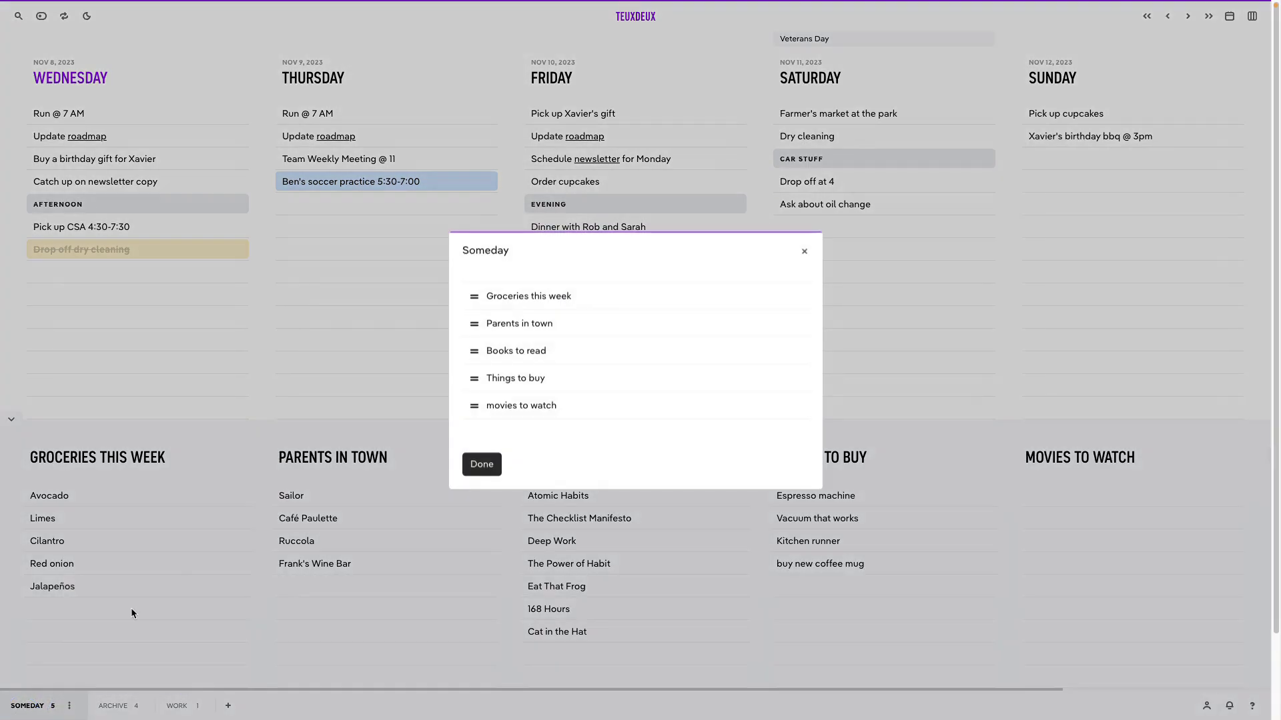
pyautogui.click(482, 464)
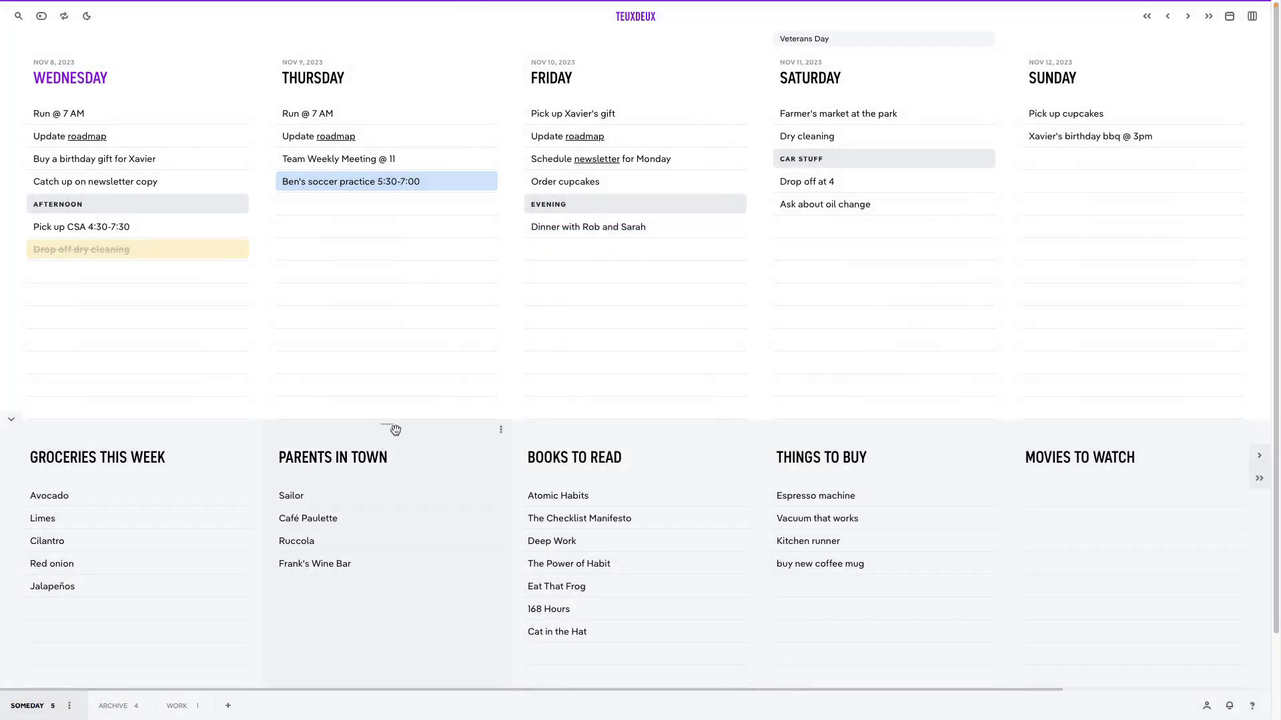
# Drag Parents in Town into the fourth column, right after Things To Buy
pyautogui.moveTo(394, 429); pyautogui.dragTo(838, 437)
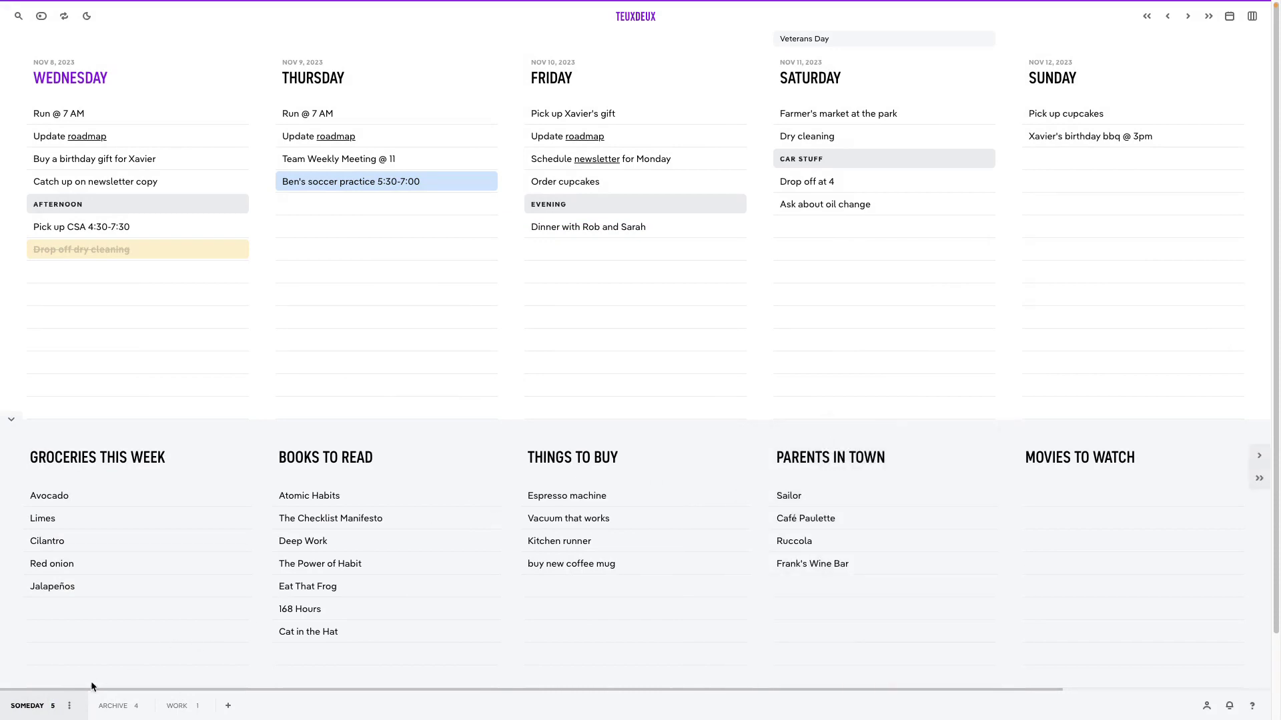
pyautogui.click(69, 706)
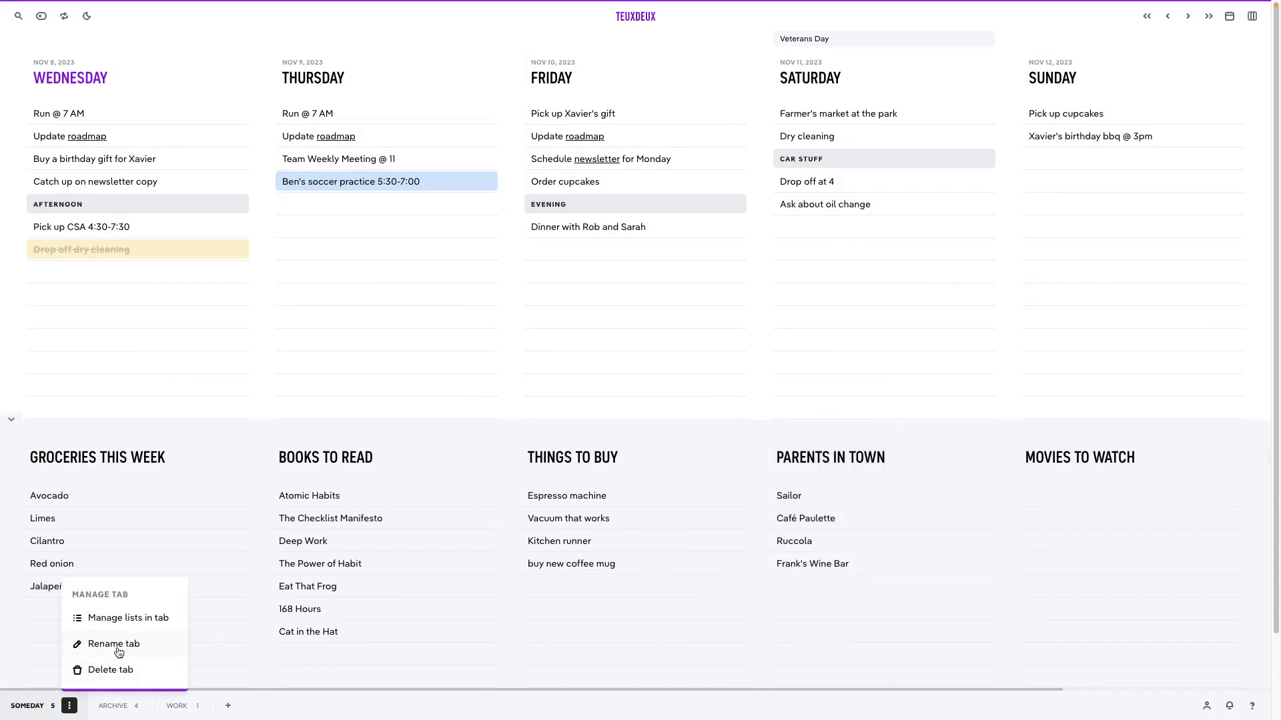
pyautogui.click(88, 271)
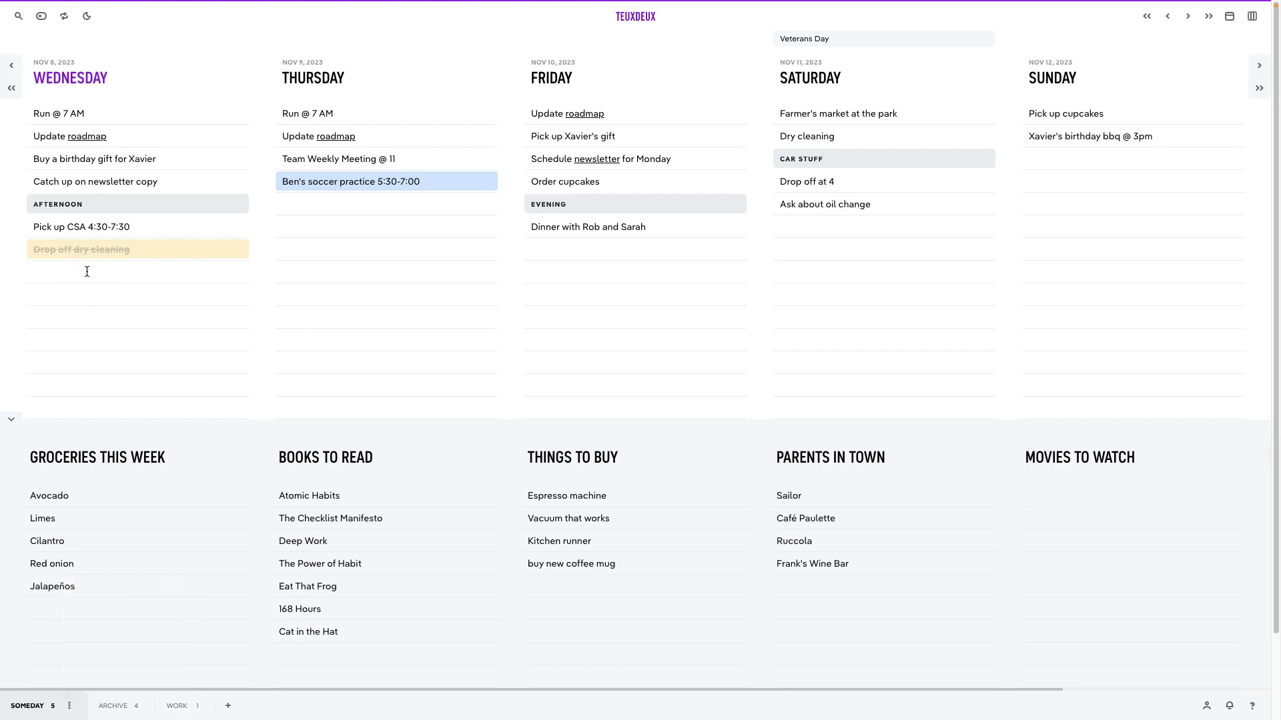
# Add 'drink more water every day' on Wednesday so it repeats daily through Sunday
pyautogui.write('drink more water every day')
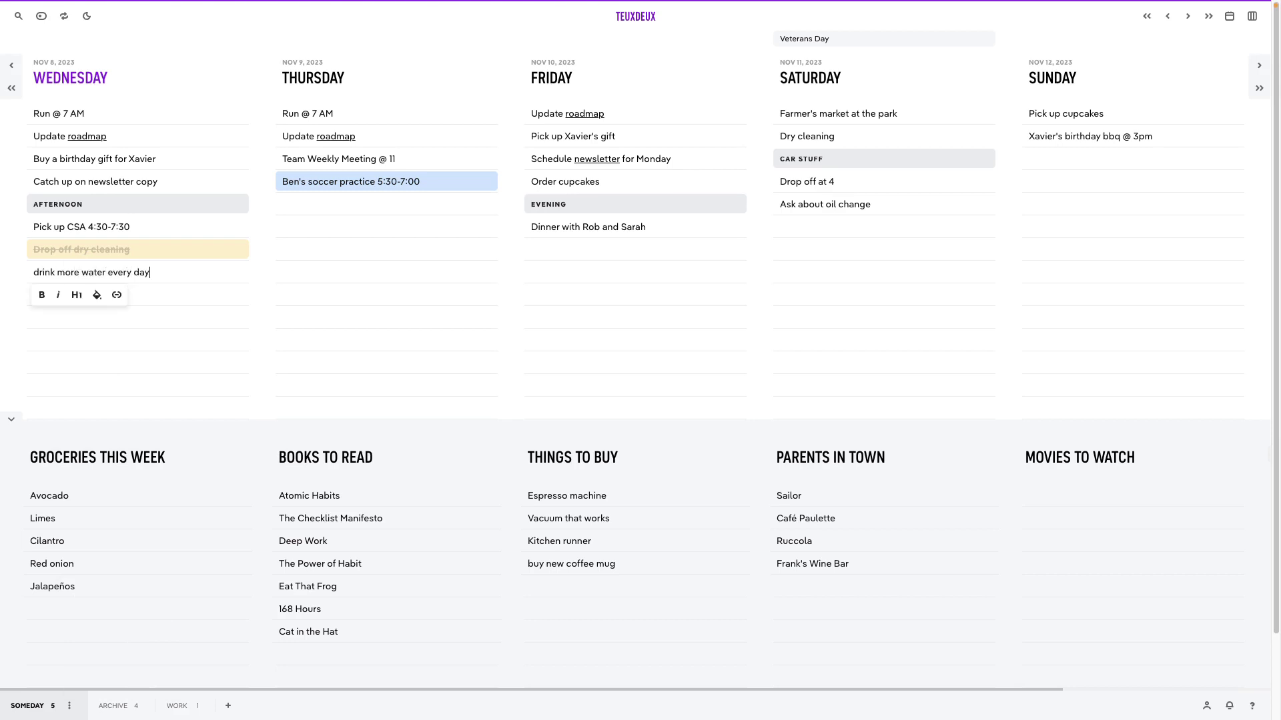
pyautogui.press('Return')
pyautogui.click(107, 701)
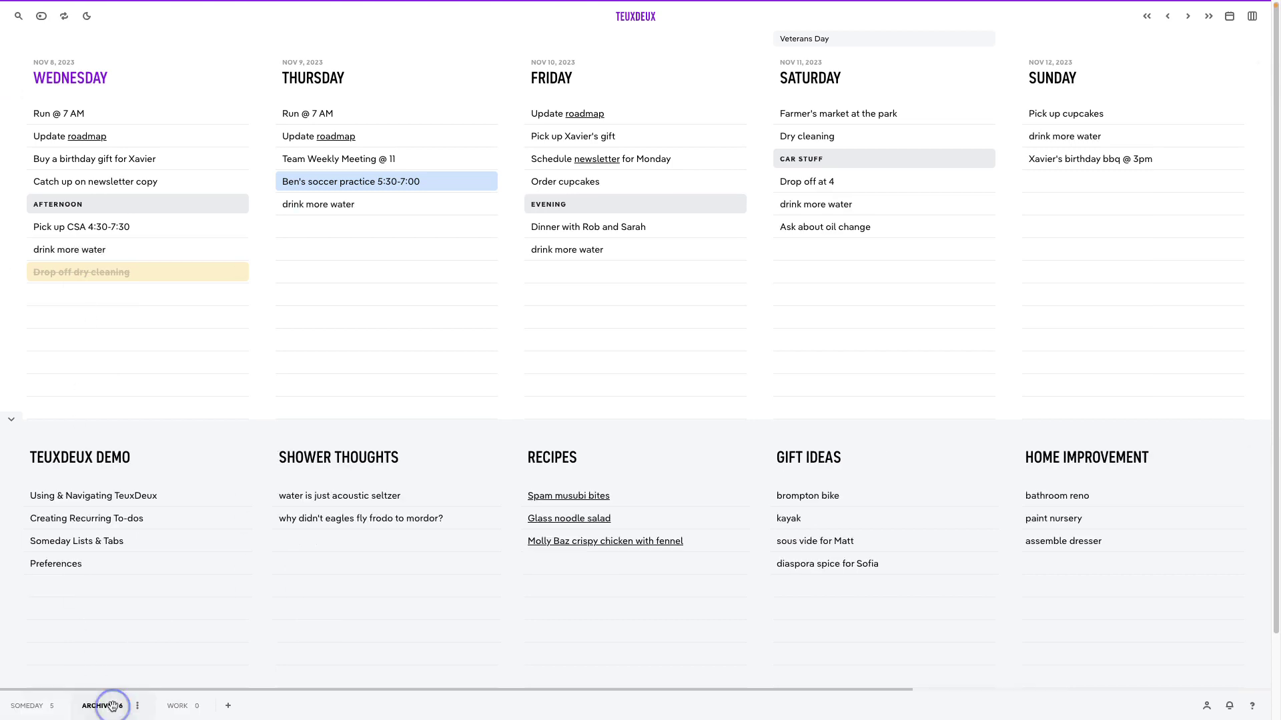
pyautogui.hscroll(3, 943, 611)
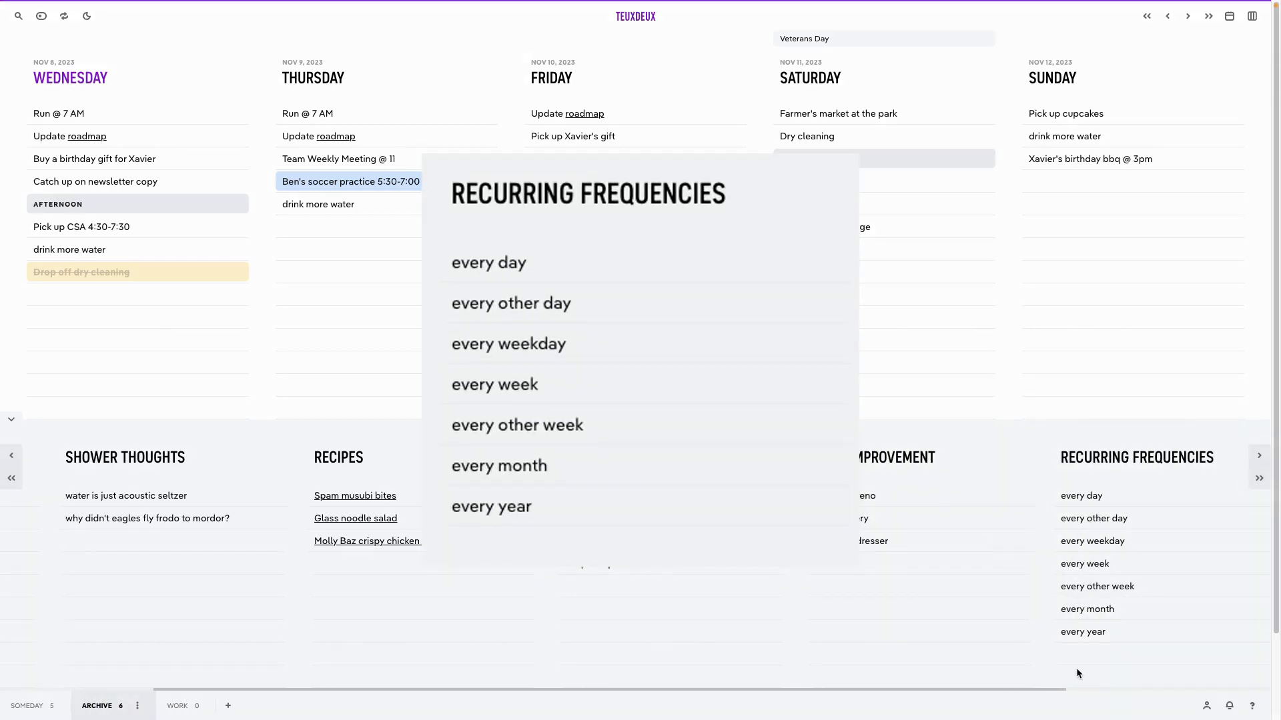
pyautogui.click(39, 700)
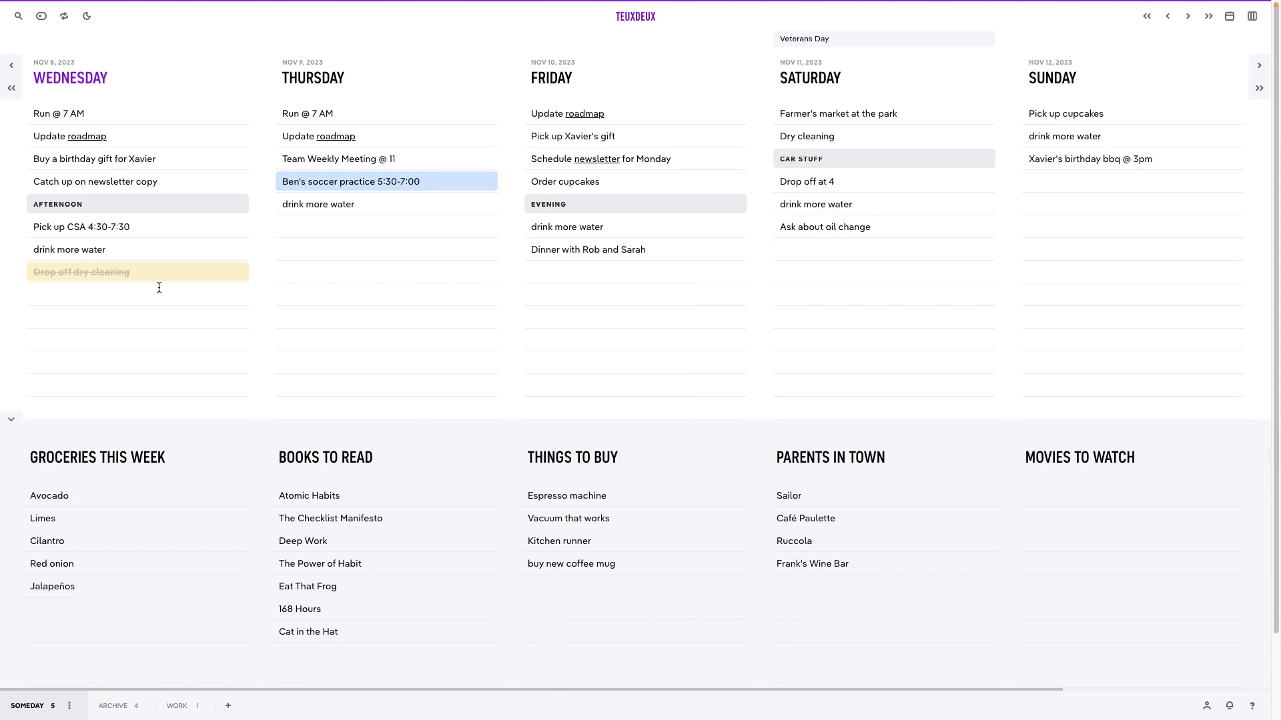
# Keep drink more water's repeat unit as day and open the Recurring to-dos overview
pyautogui.click(221, 252)
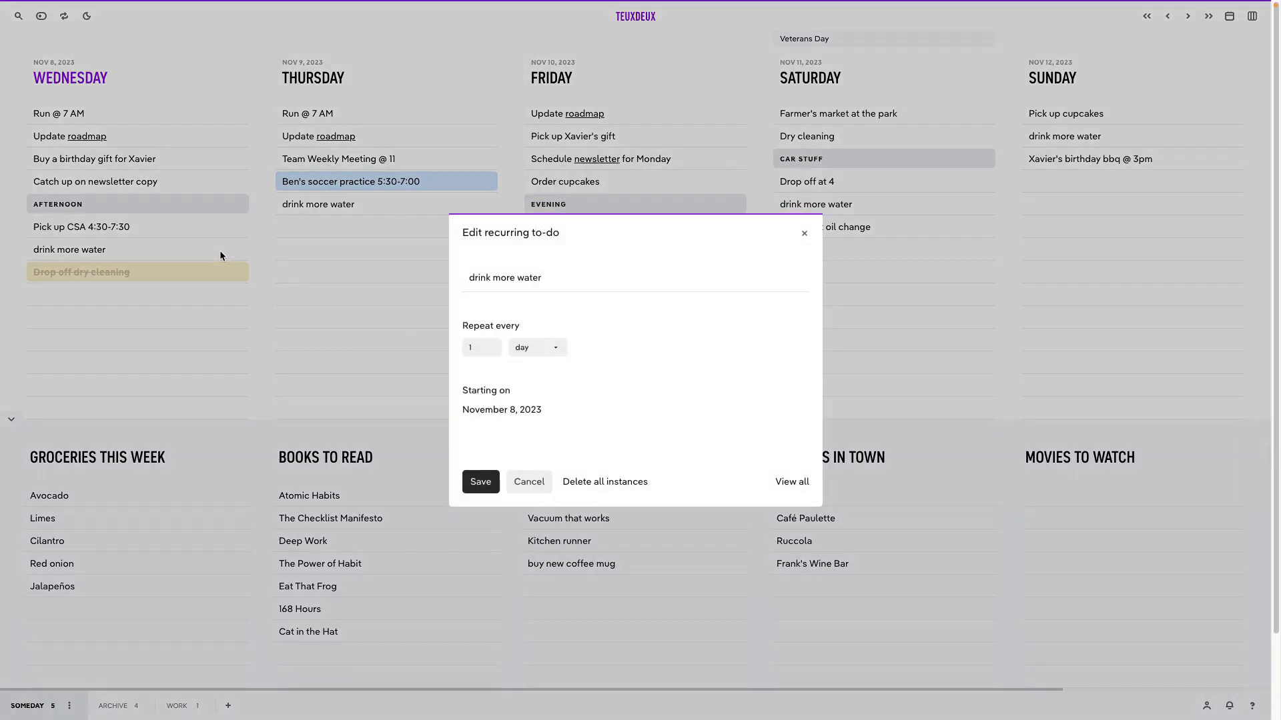
pyautogui.click(535, 352)
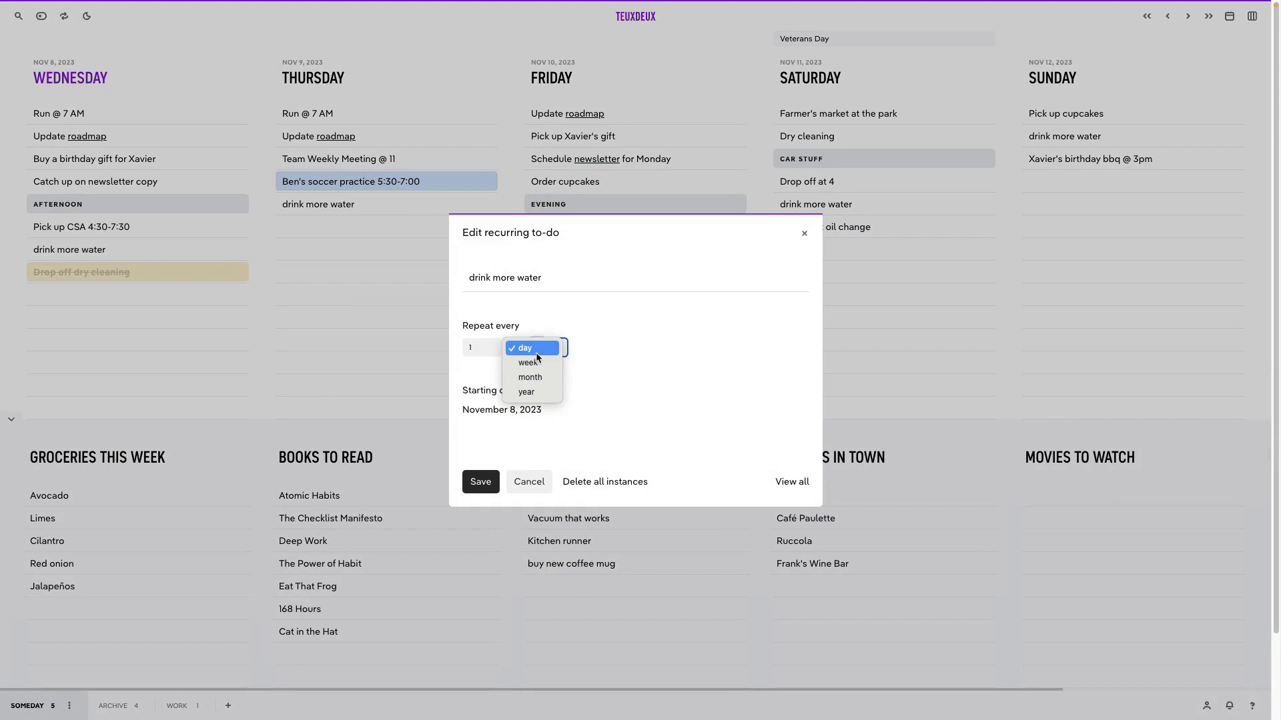
pyautogui.click(536, 354)
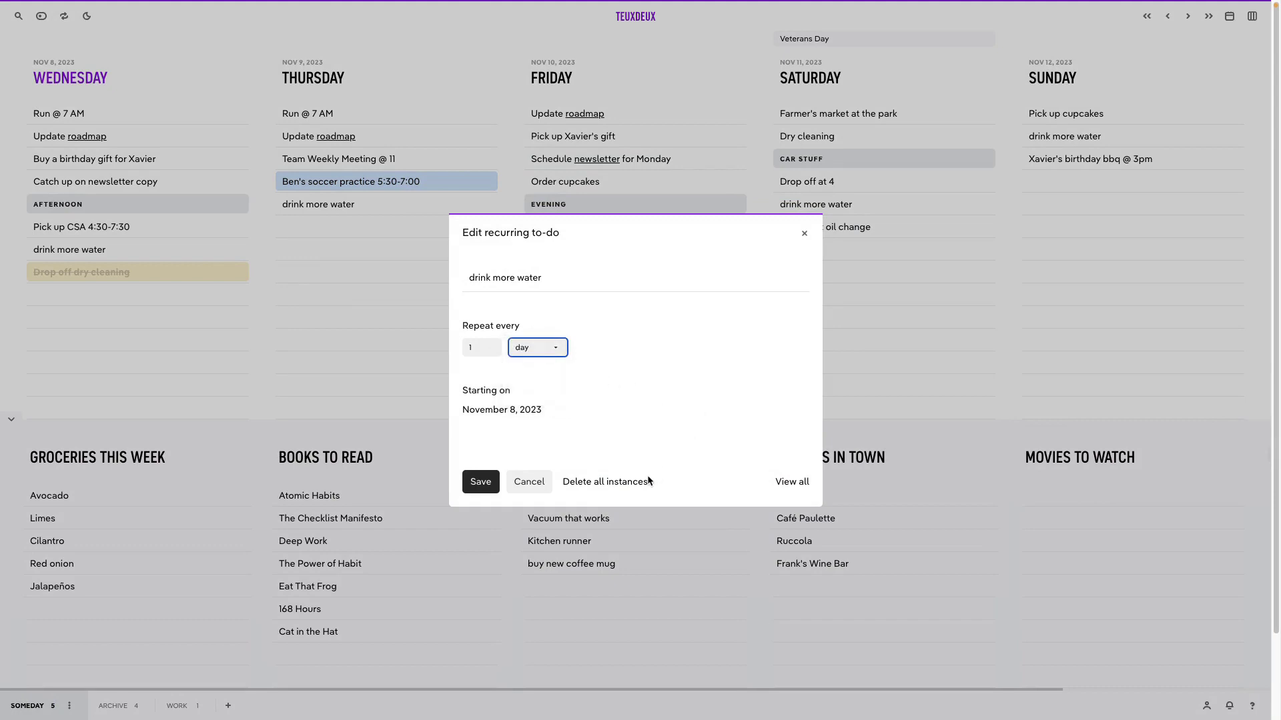
pyautogui.click(787, 483)
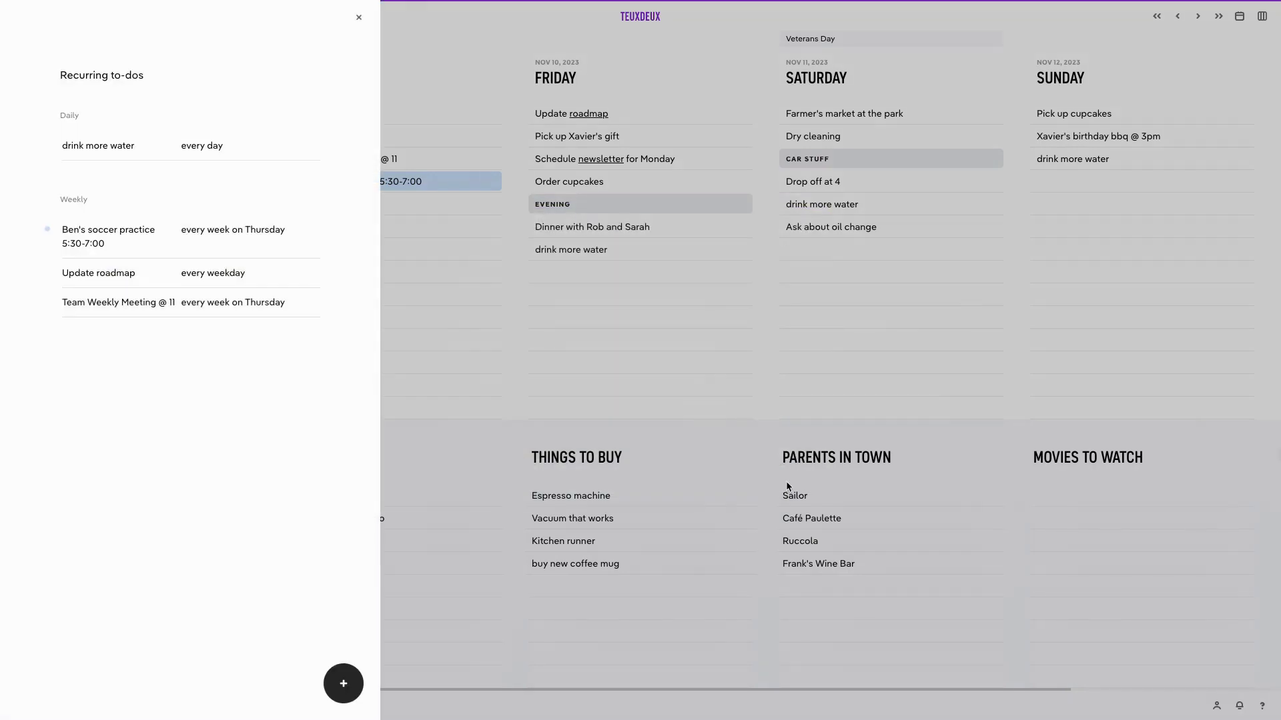
# Move Ben's soccer practice below Team Weekly Meeting in the recurring to-dos
pyautogui.click(358, 18)
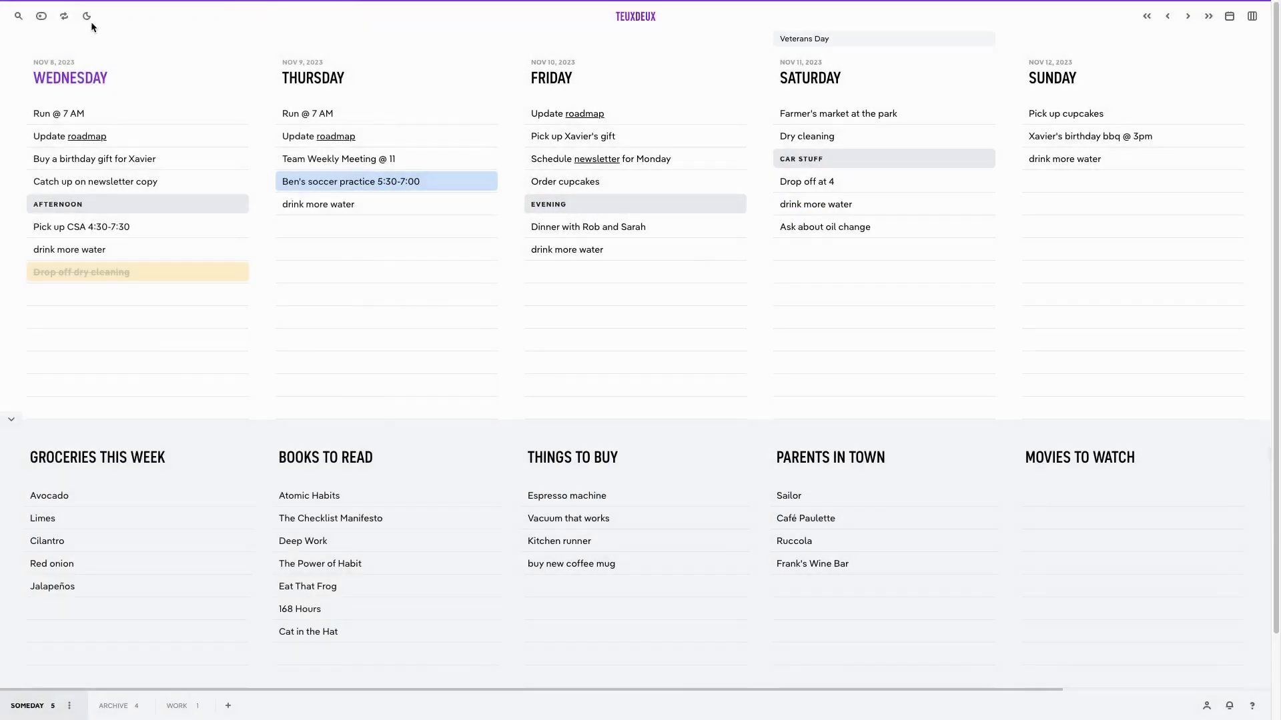
pyautogui.click(64, 16)
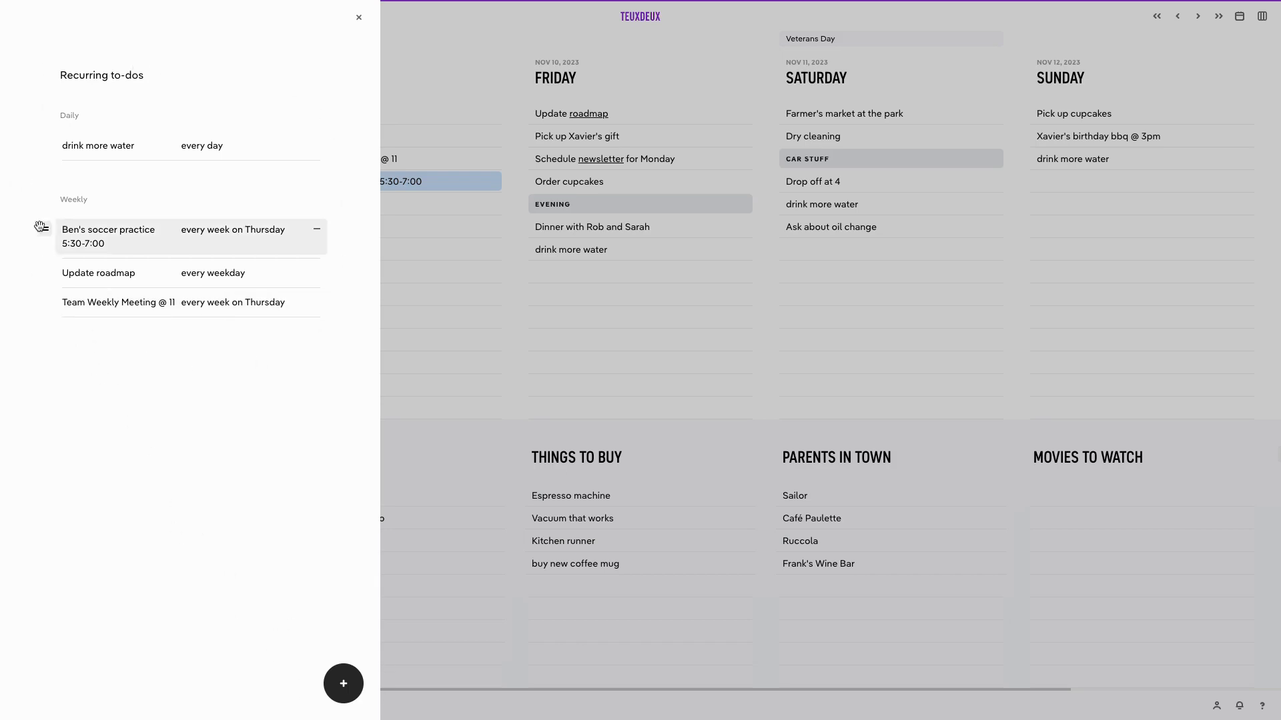
pyautogui.moveTo(42, 228); pyautogui.dragTo(52, 306)
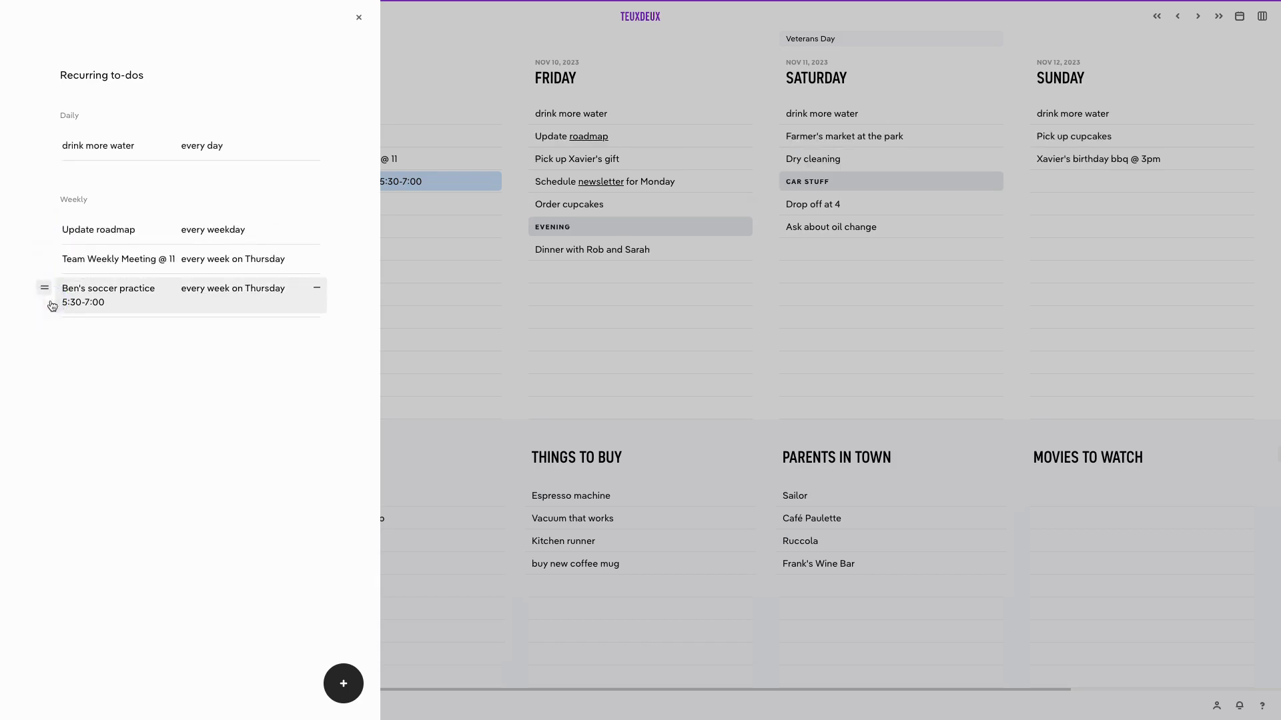
# Add a weekly 'water plants' recurring to-do on Mon, Wed, Thu, Fri and Sat
pyautogui.click(343, 683)
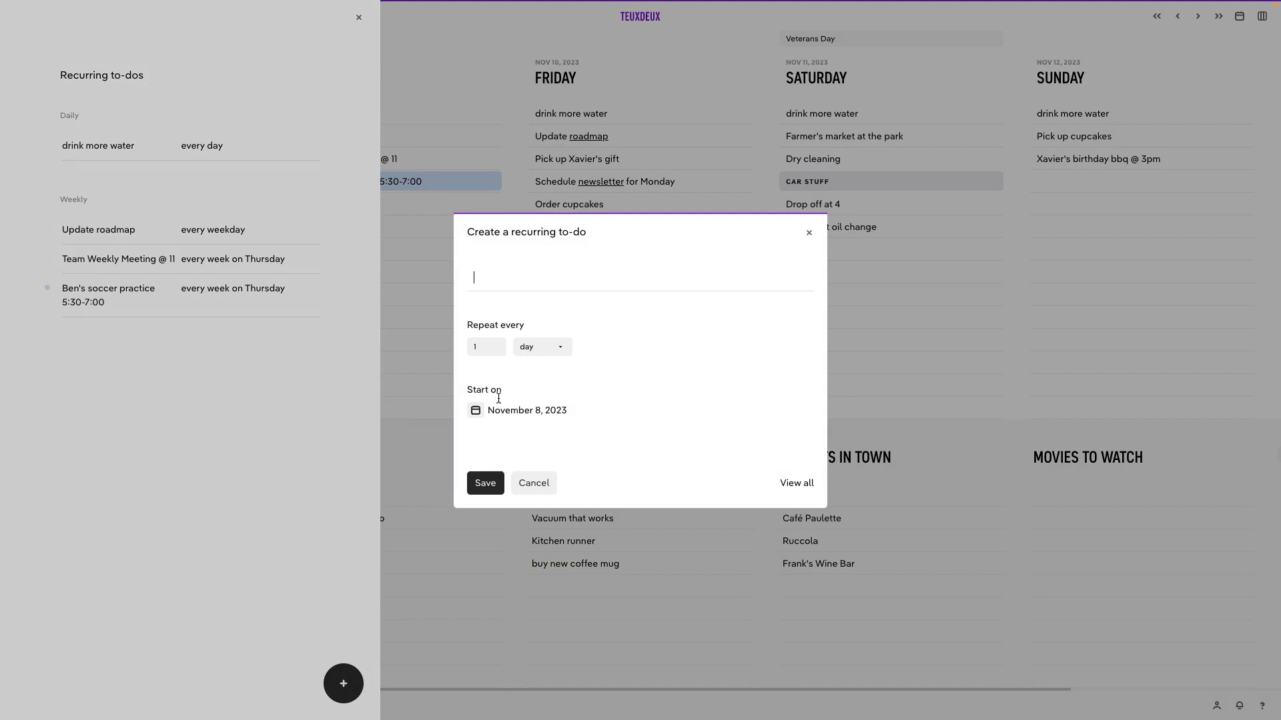
pyautogui.click(544, 344)
pyautogui.click(548, 365)
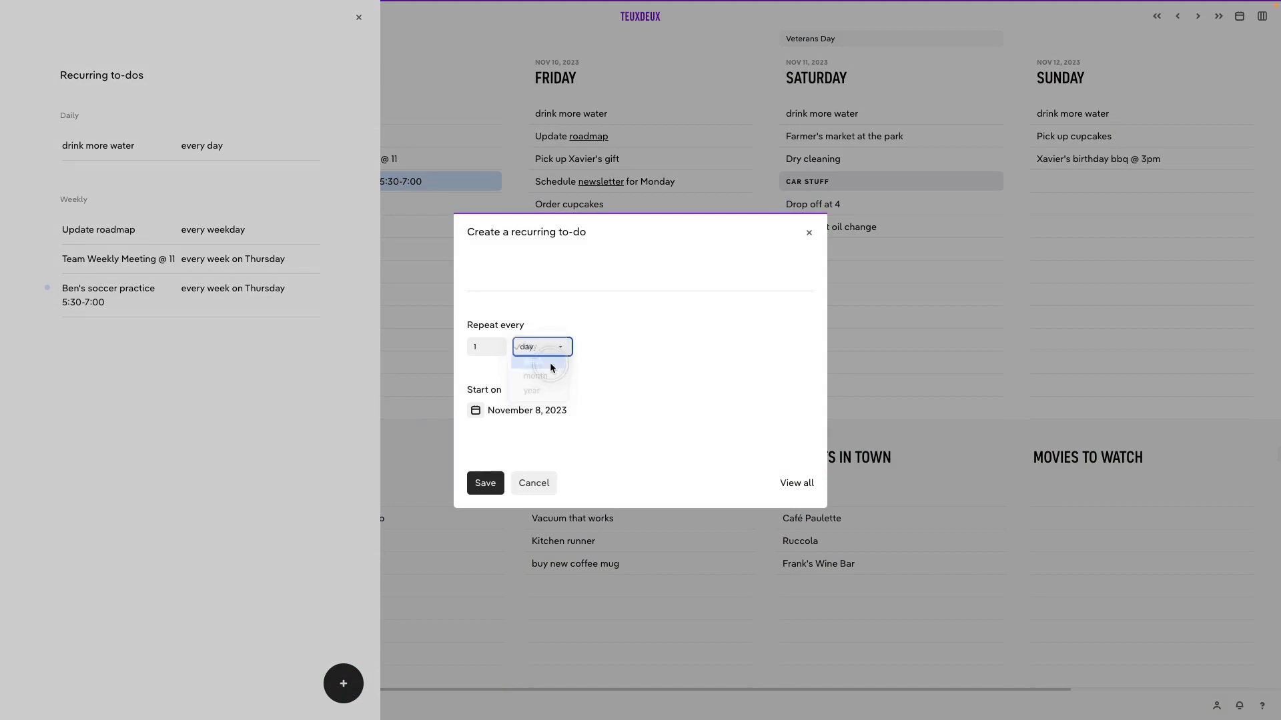
pyautogui.click(642, 347)
pyautogui.click(759, 348)
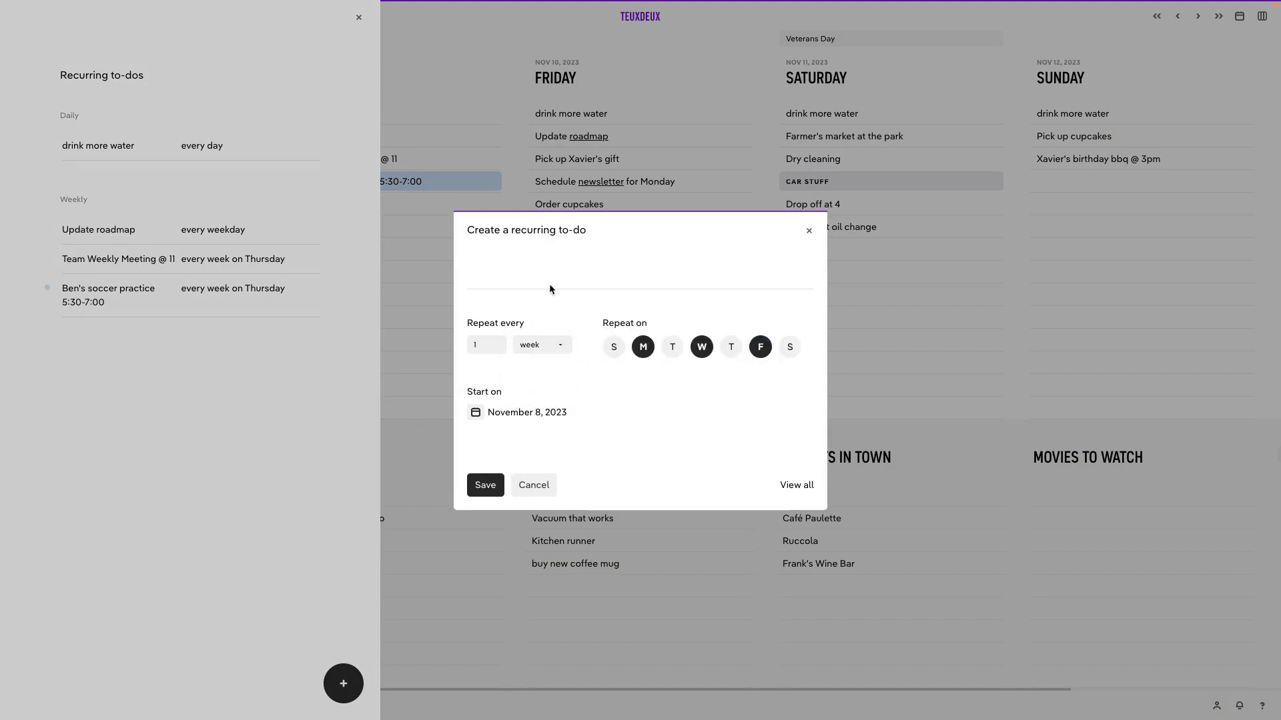
pyautogui.click(549, 279)
pyautogui.write('water plants')
pyautogui.click(790, 347)
pyautogui.click(739, 347)
pyautogui.click(494, 491)
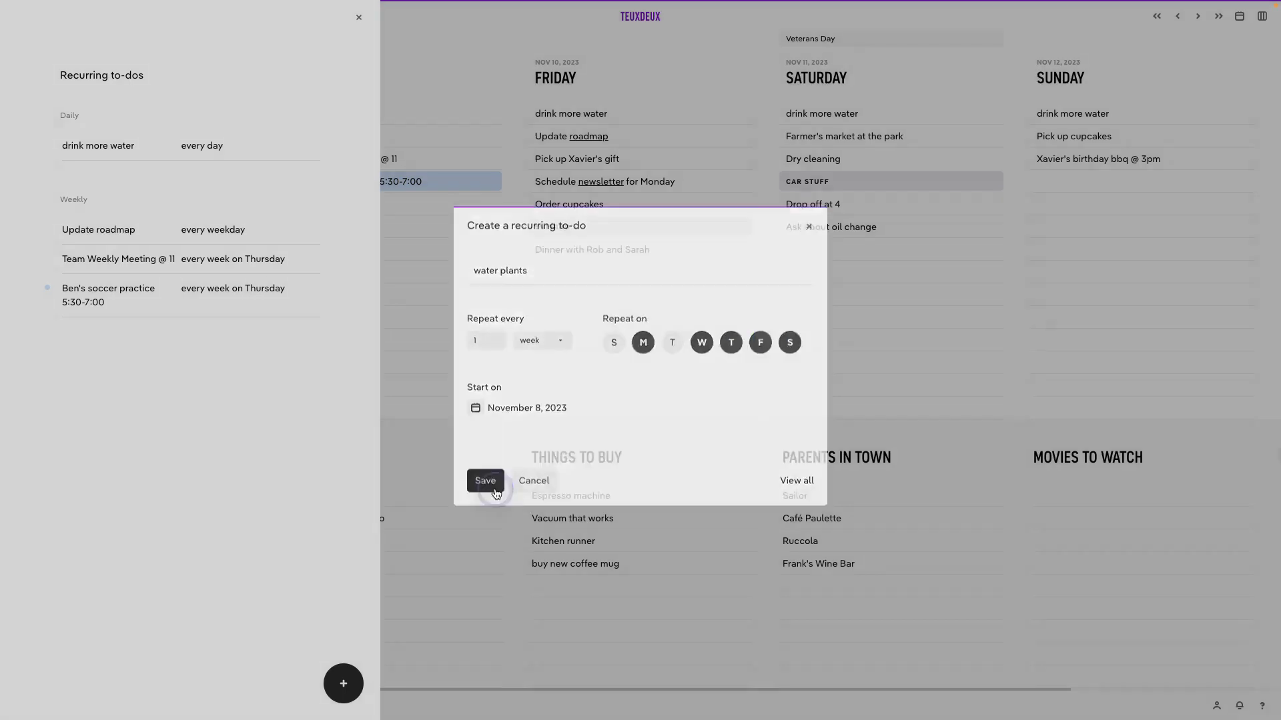
pyautogui.click(357, 20)
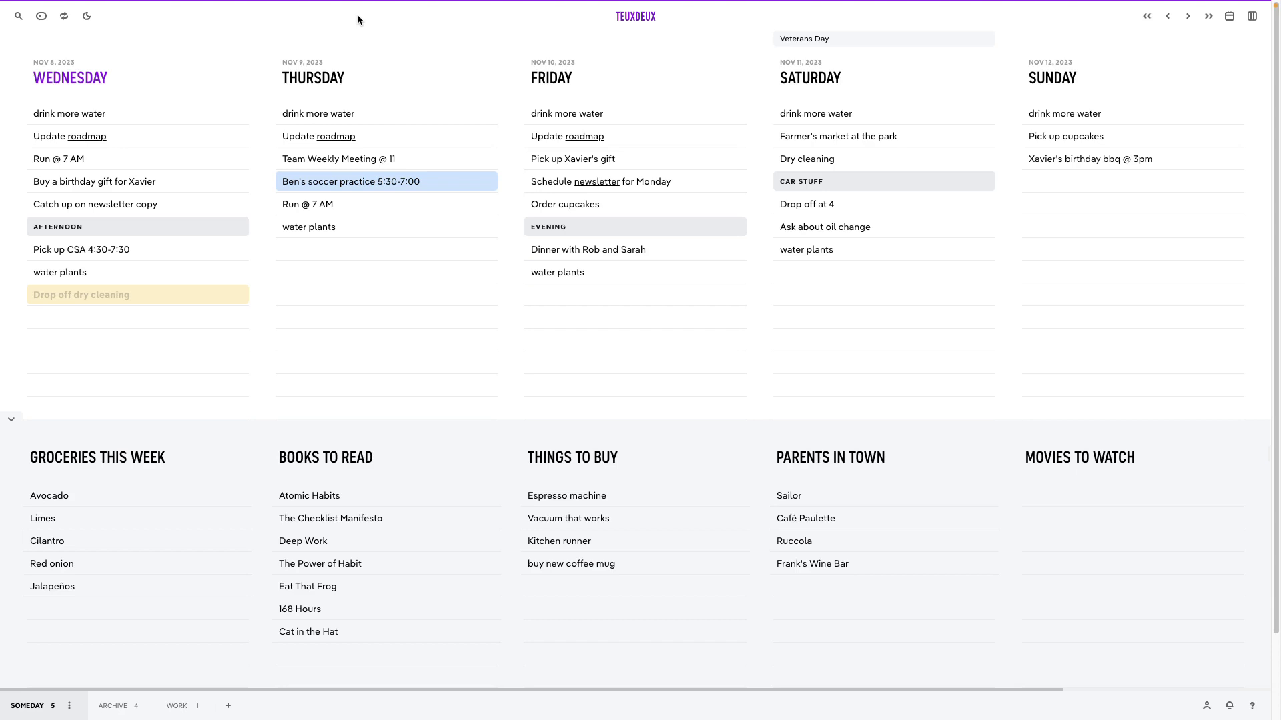
# Add the custom holiday 'my birthday!' on Thursday, November 9
pyautogui.click(491, 77)
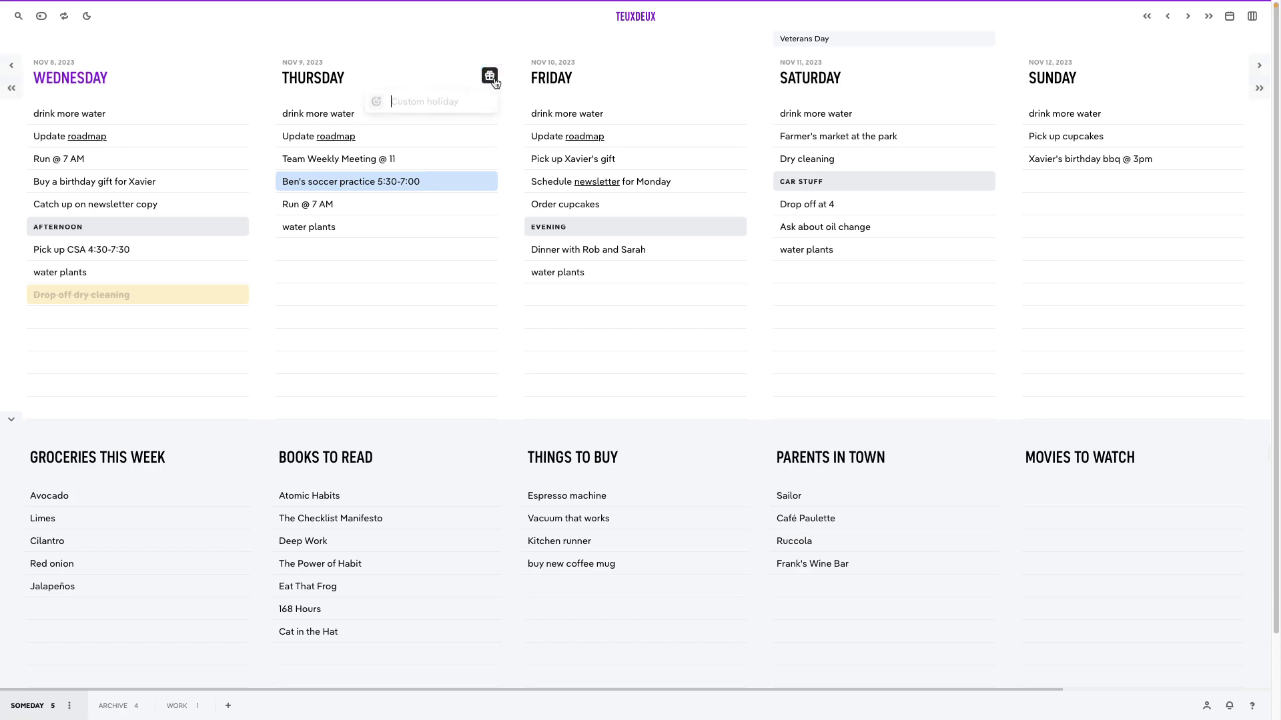
pyautogui.write('my')
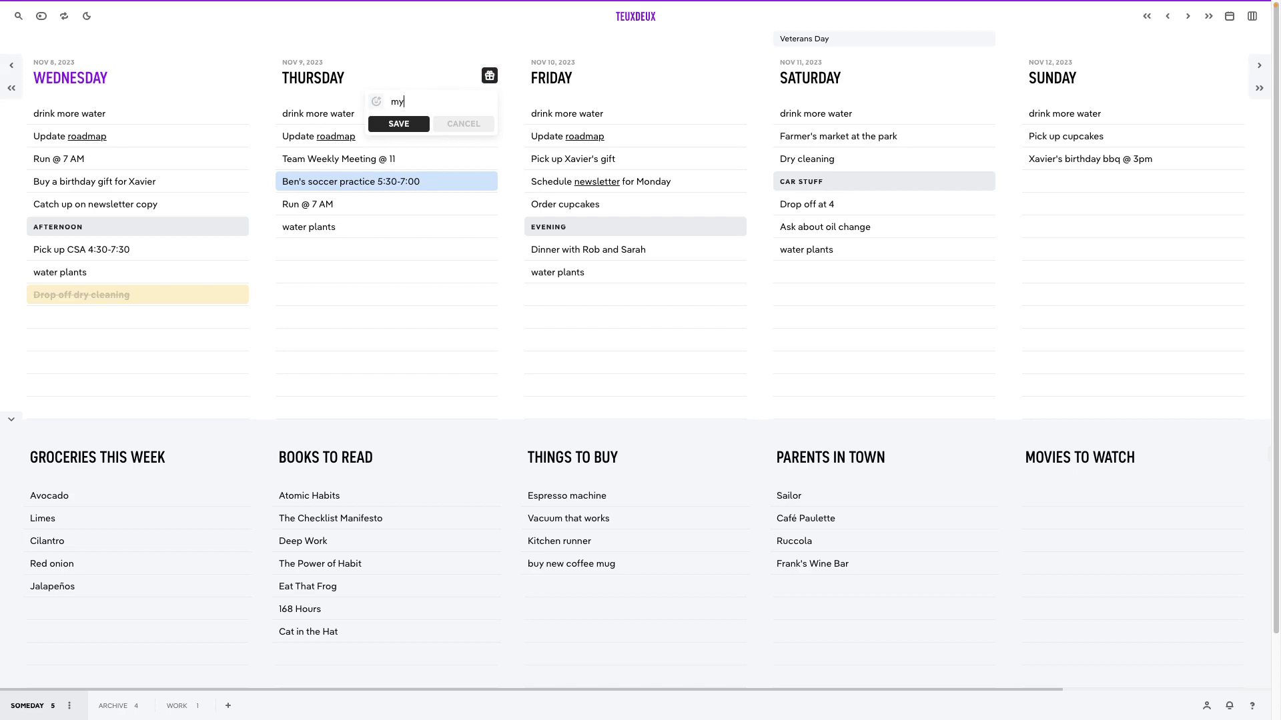
pyautogui.write(' birthday!')
pyautogui.press('Return')
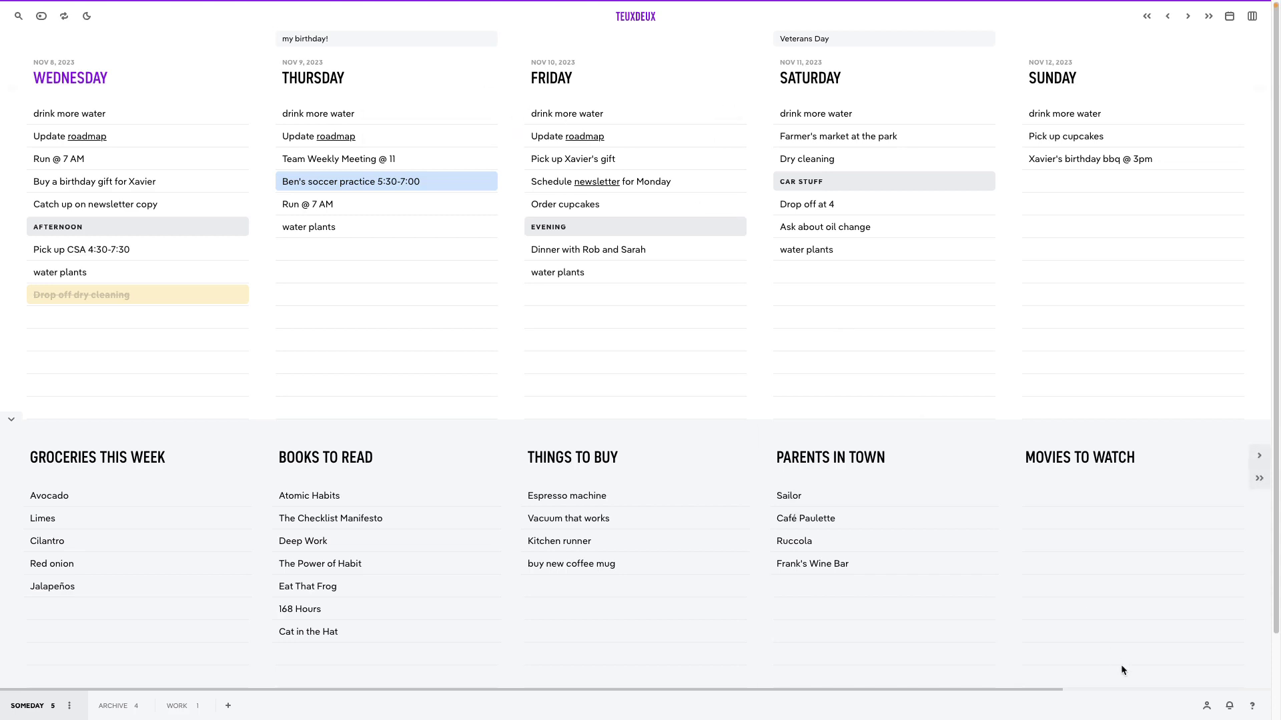
# Review the holiday calendars in Account > Holidays, then close the panel
pyautogui.click(1207, 707)
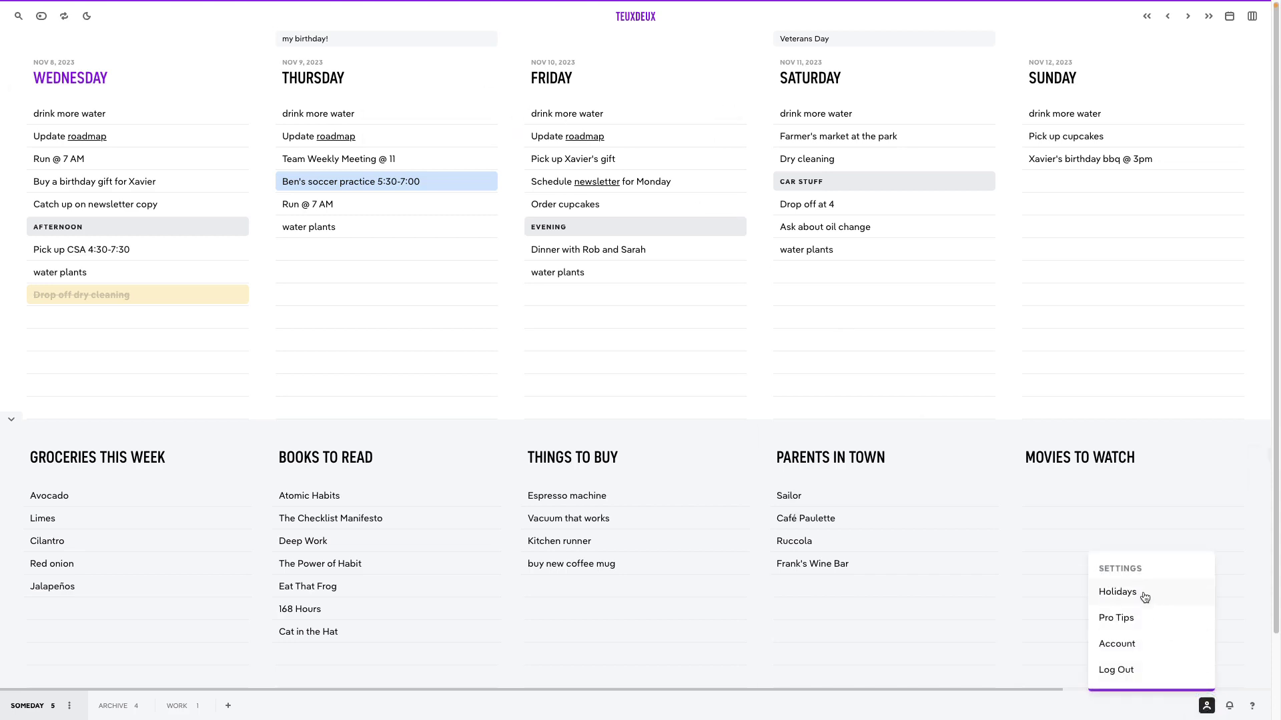
pyautogui.click(1145, 594)
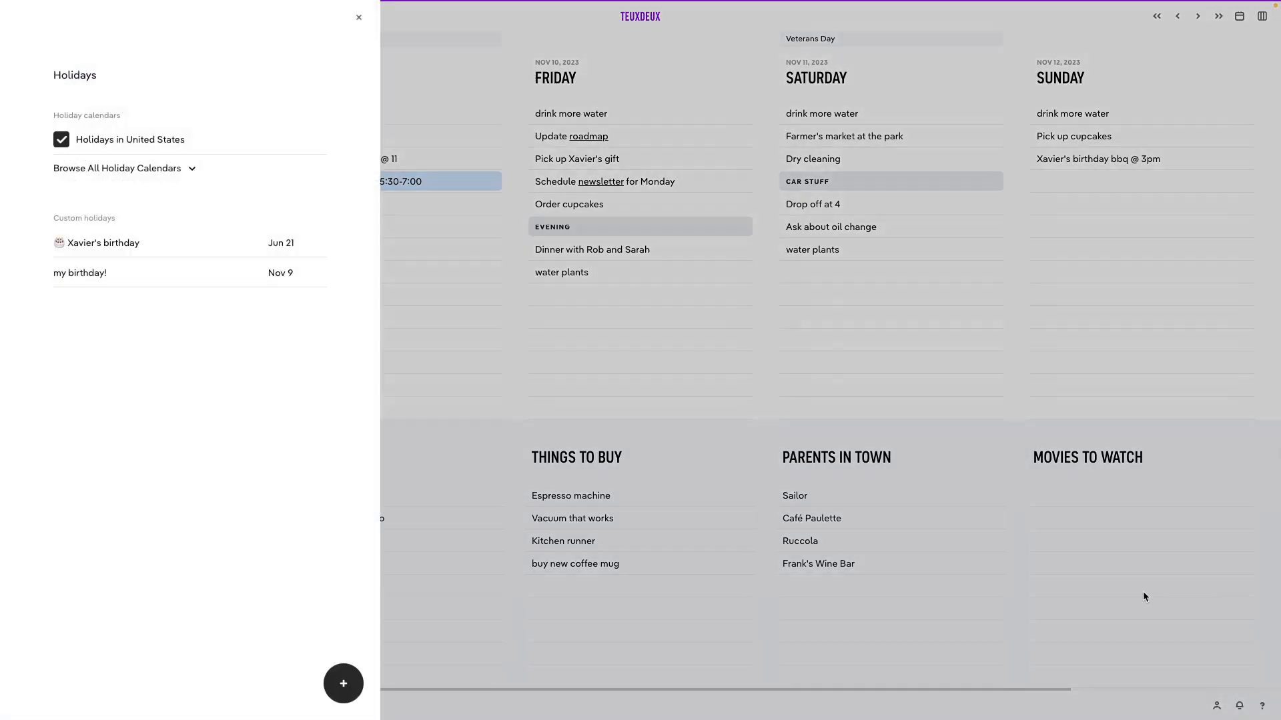
pyautogui.click(188, 169)
pyautogui.click(181, 168)
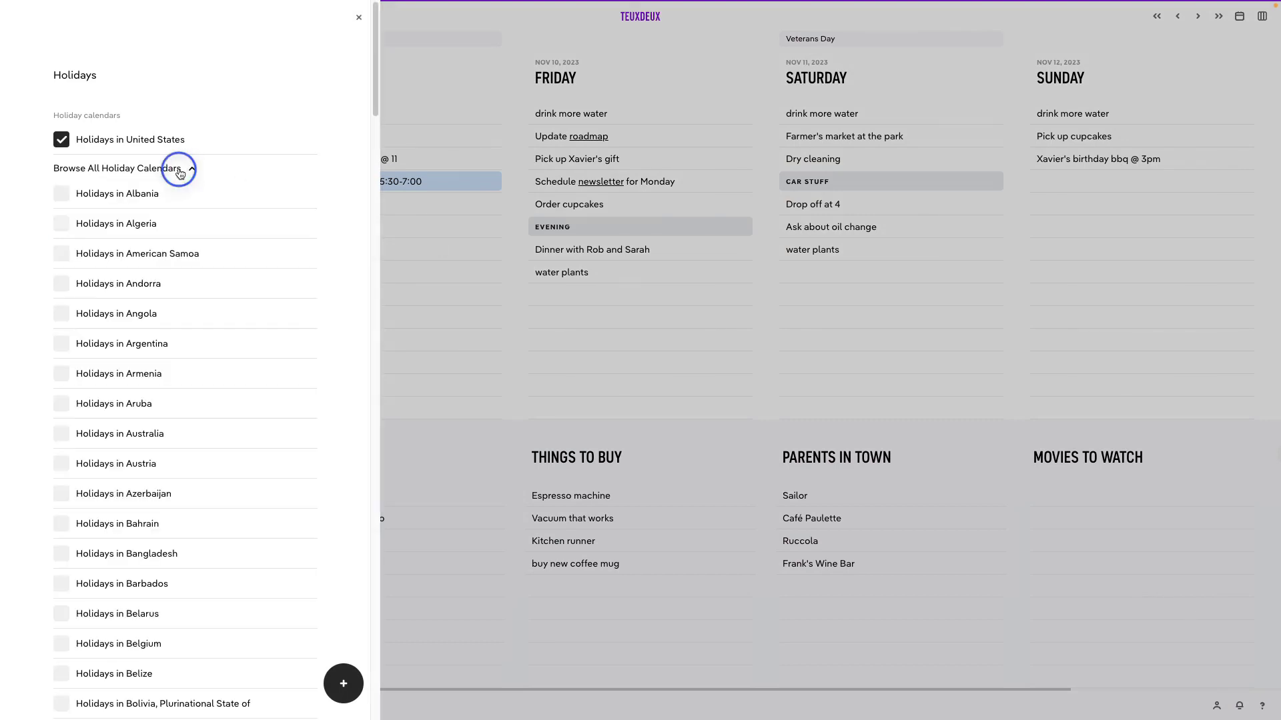
pyautogui.click(357, 20)
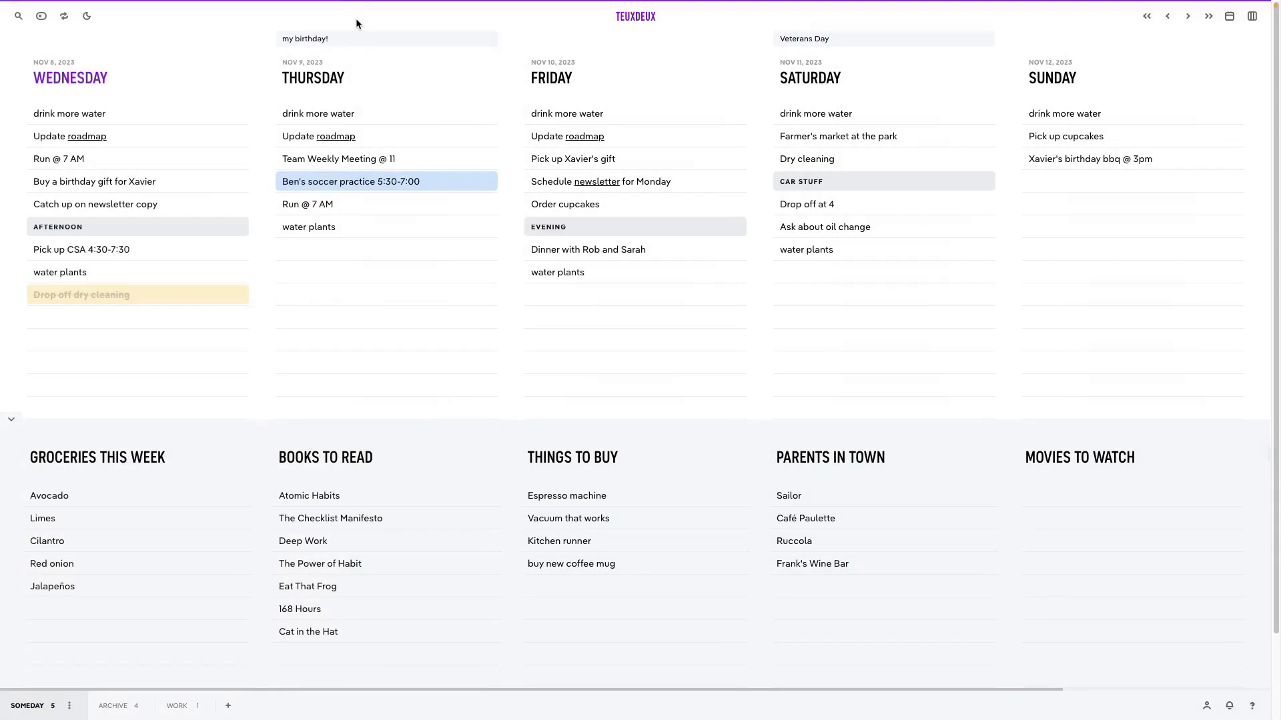
# In Preferences, try text size S then M, toggle completed to-dos off and on, and change celebrations
pyautogui.click(41, 18)
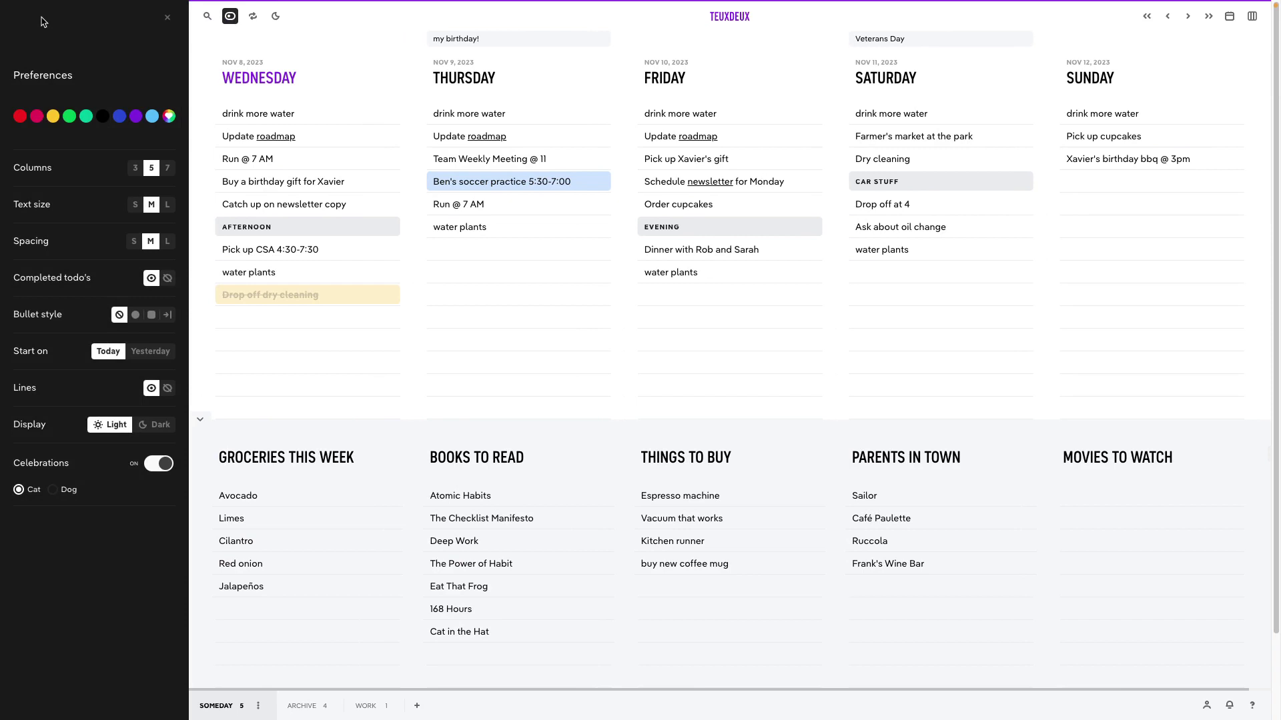
pyautogui.click(135, 205)
pyautogui.click(151, 206)
pyautogui.click(168, 278)
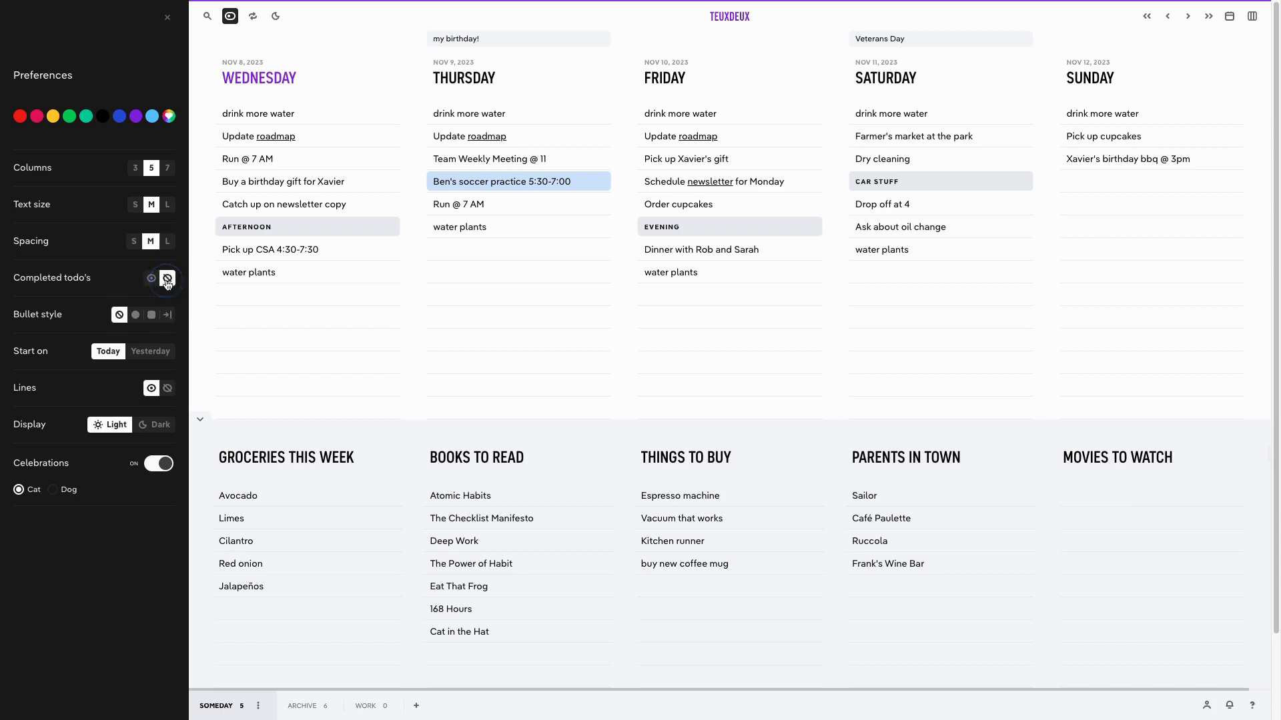
pyautogui.click(149, 282)
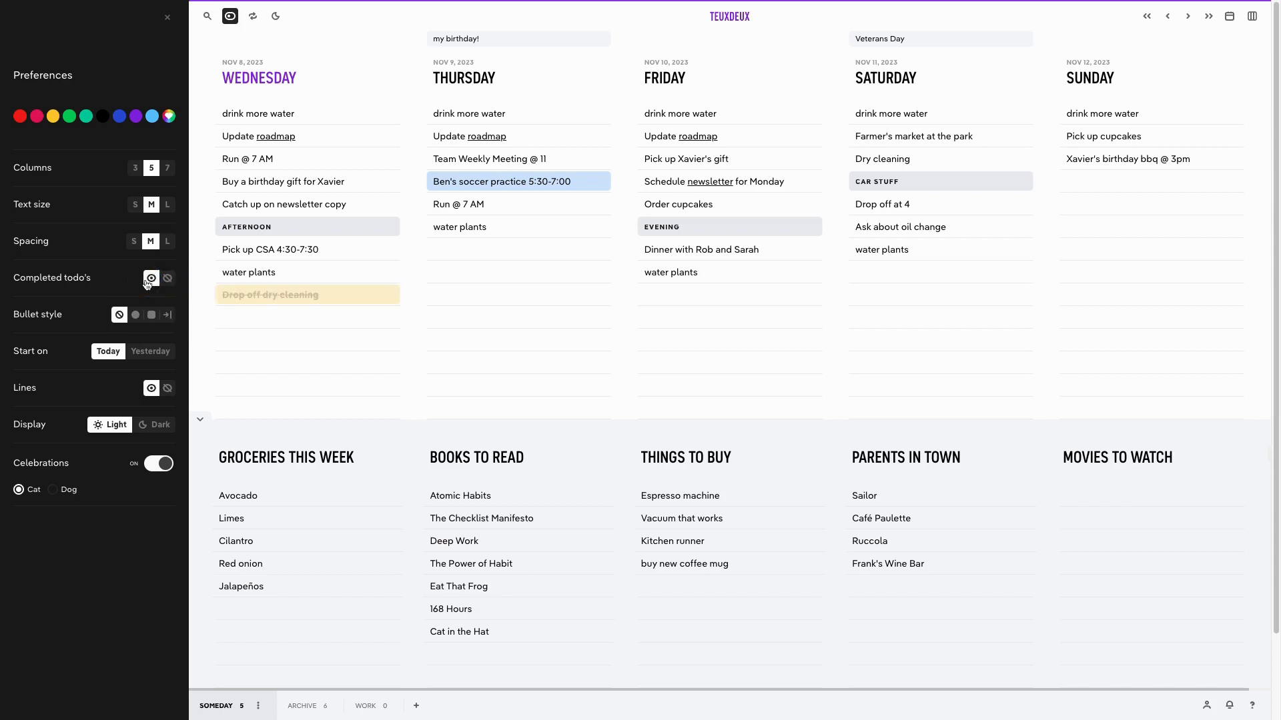
pyautogui.click(162, 463)
# Turn Celebrations back on with the Dog animal, and check off Wednesday's 'water plants' to-do
pyautogui.click(163, 464)
pyautogui.click(56, 490)
pyautogui.click(208, 272)
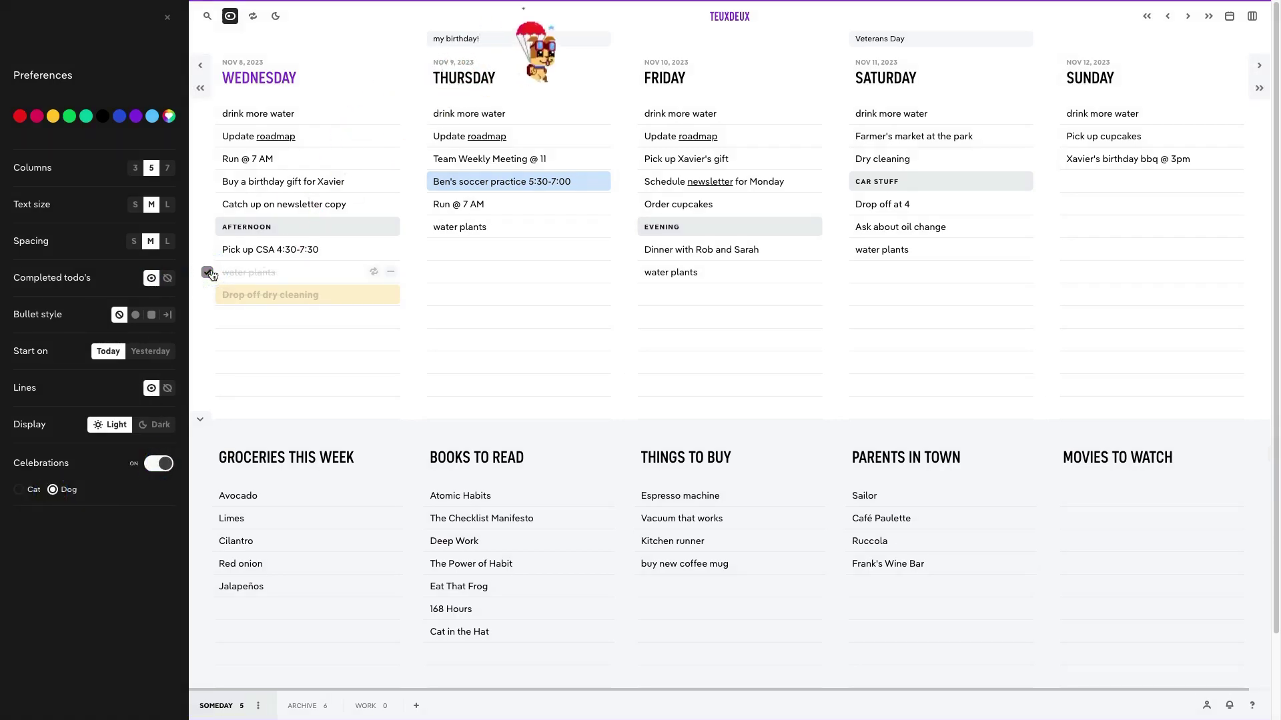